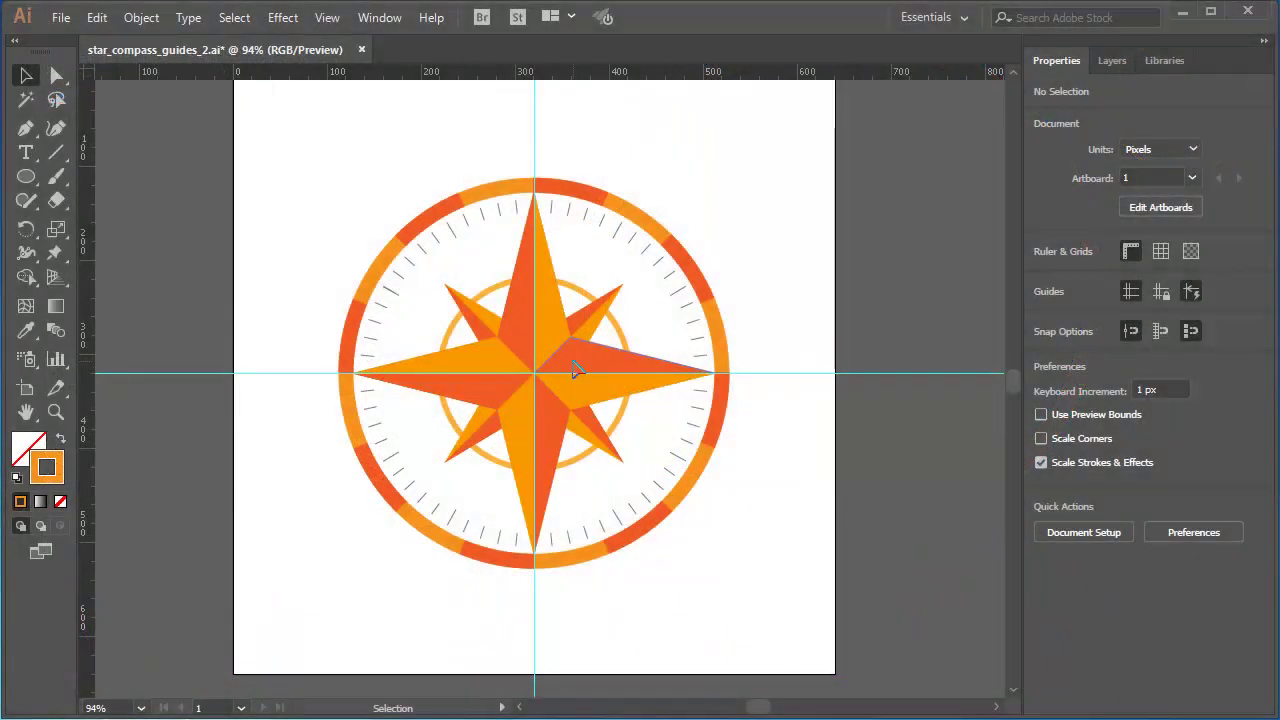
Delete the large four-point star and the smaller star from the compass artwork.
{"action": "left_click", "coordinate": [577, 372]}
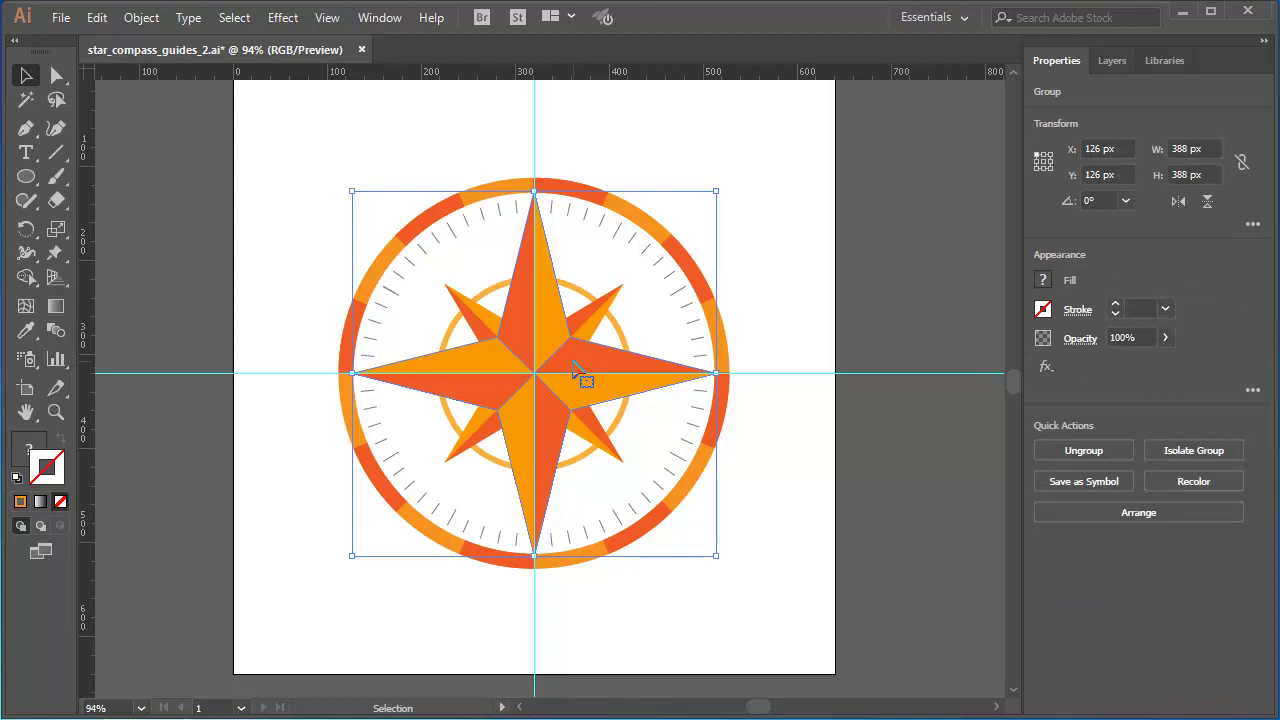
{"action": "left_click", "coordinate": [577, 372], "text": "ctrl"}
{"action": "key", "text": "Delete"}
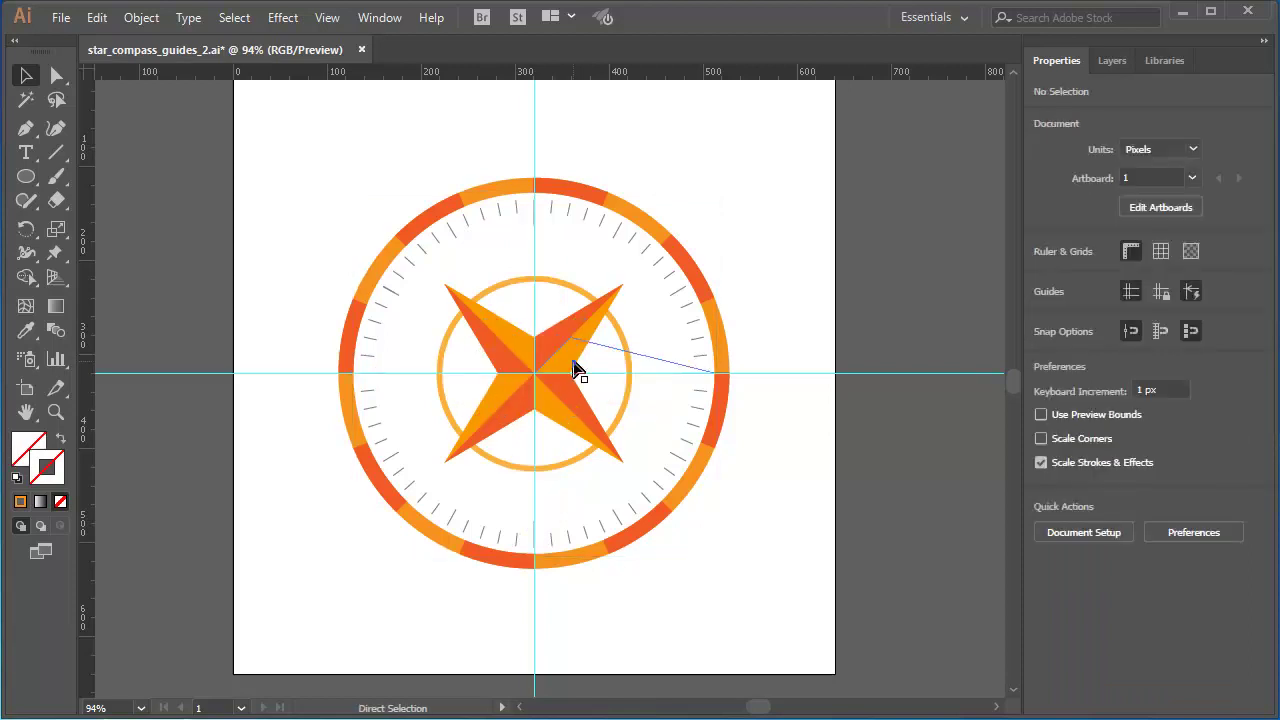
{"action": "left_click", "coordinate": [577, 372]}
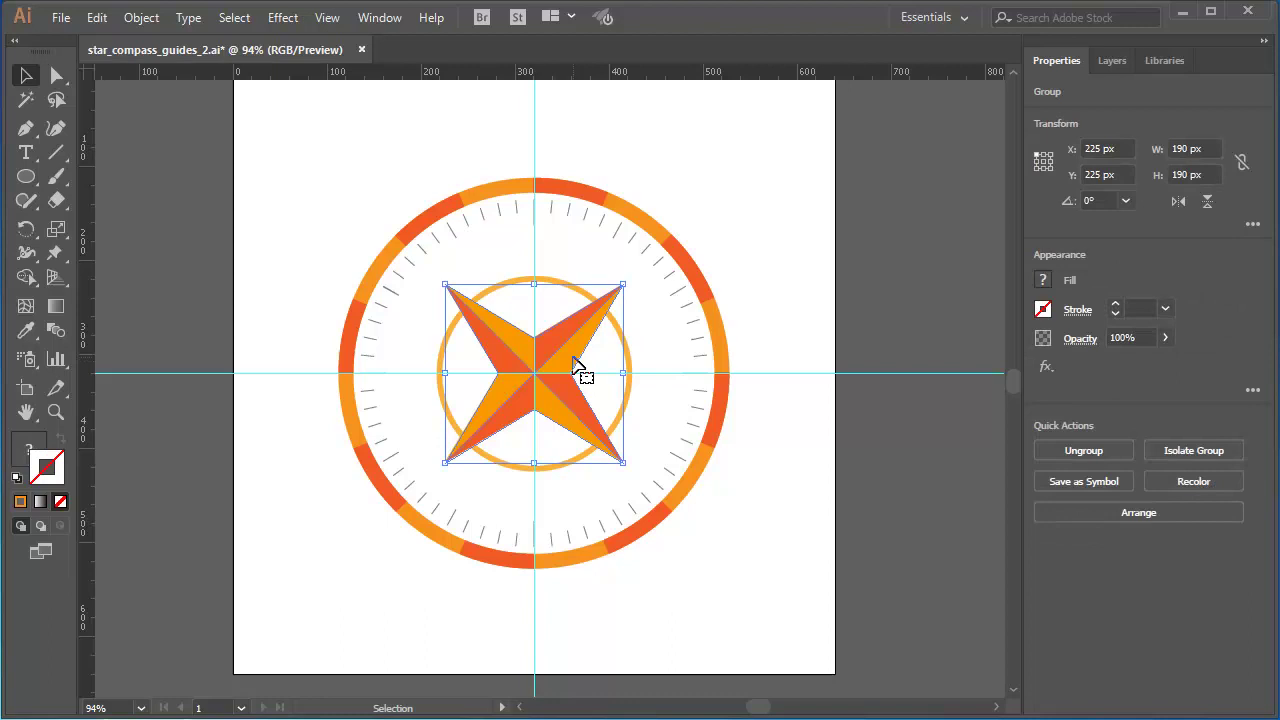
{"action": "left_click", "coordinate": [577, 372], "text": "ctrl"}
{"action": "key", "text": "Delete"}
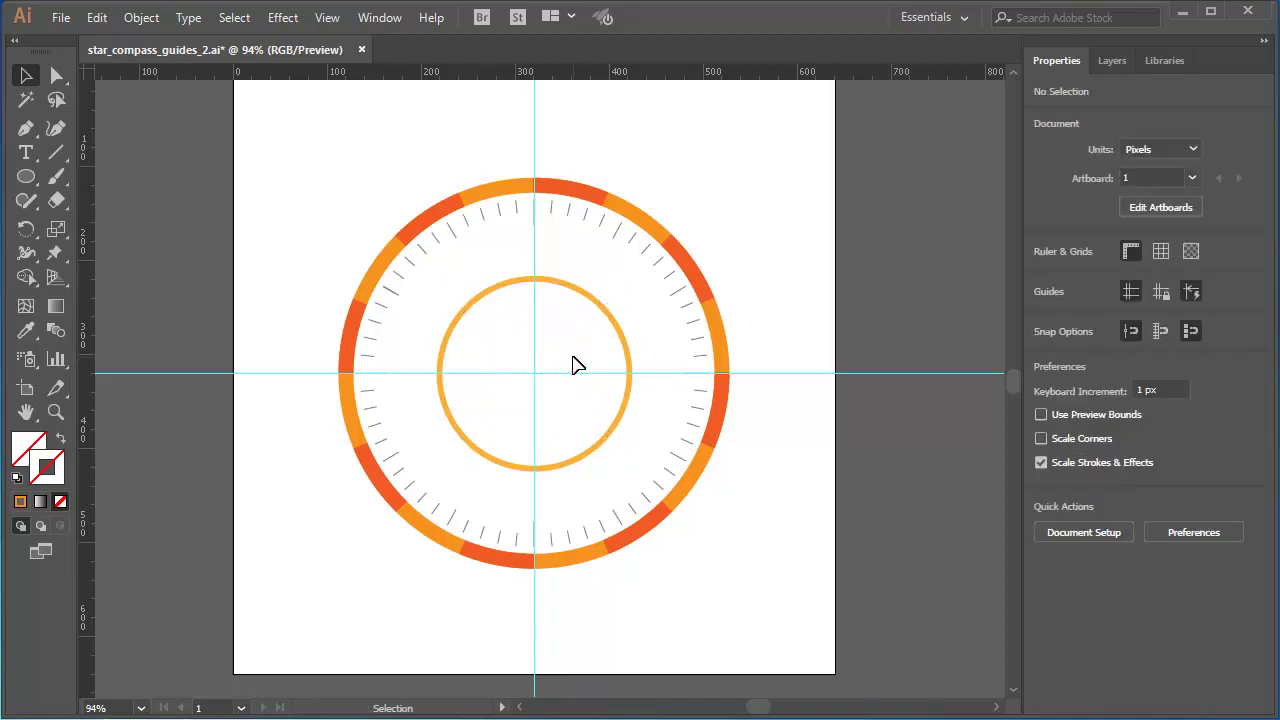
Delete the inner orange circle, the ring of tick marks and the outer orange ring.
{"action": "left_click", "coordinate": [579, 291]}
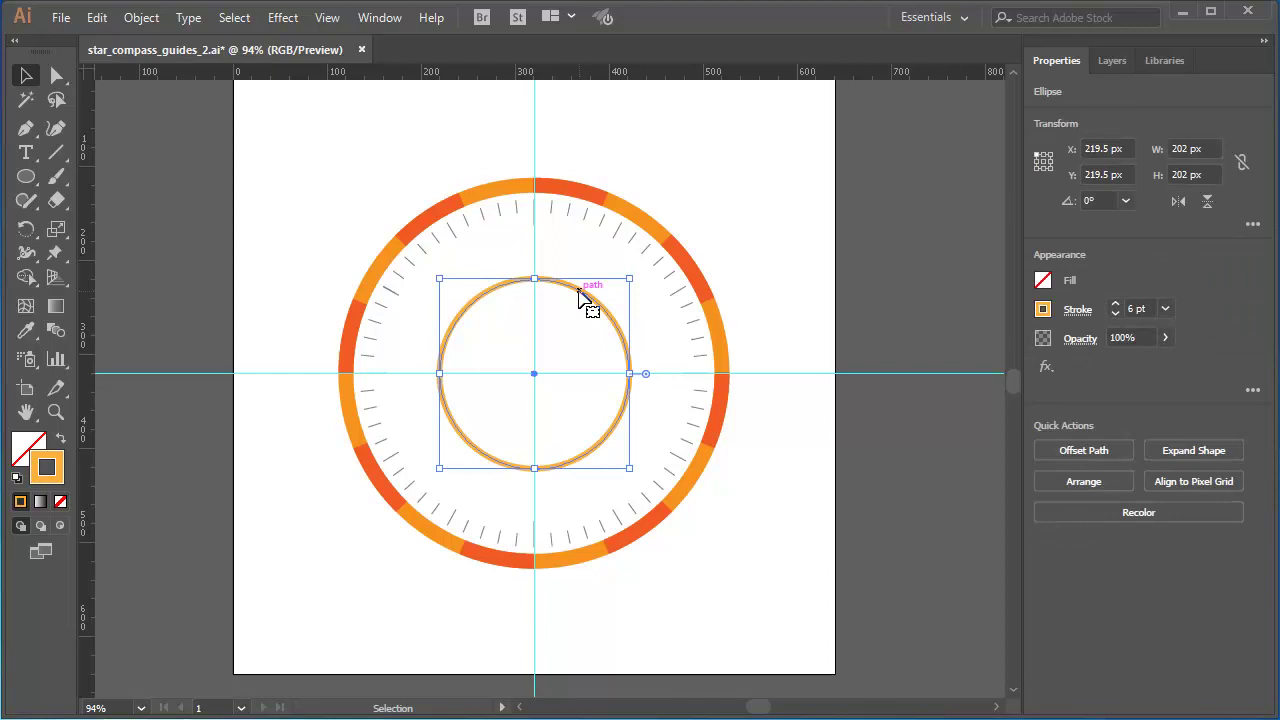
{"action": "key", "text": "Delete"}
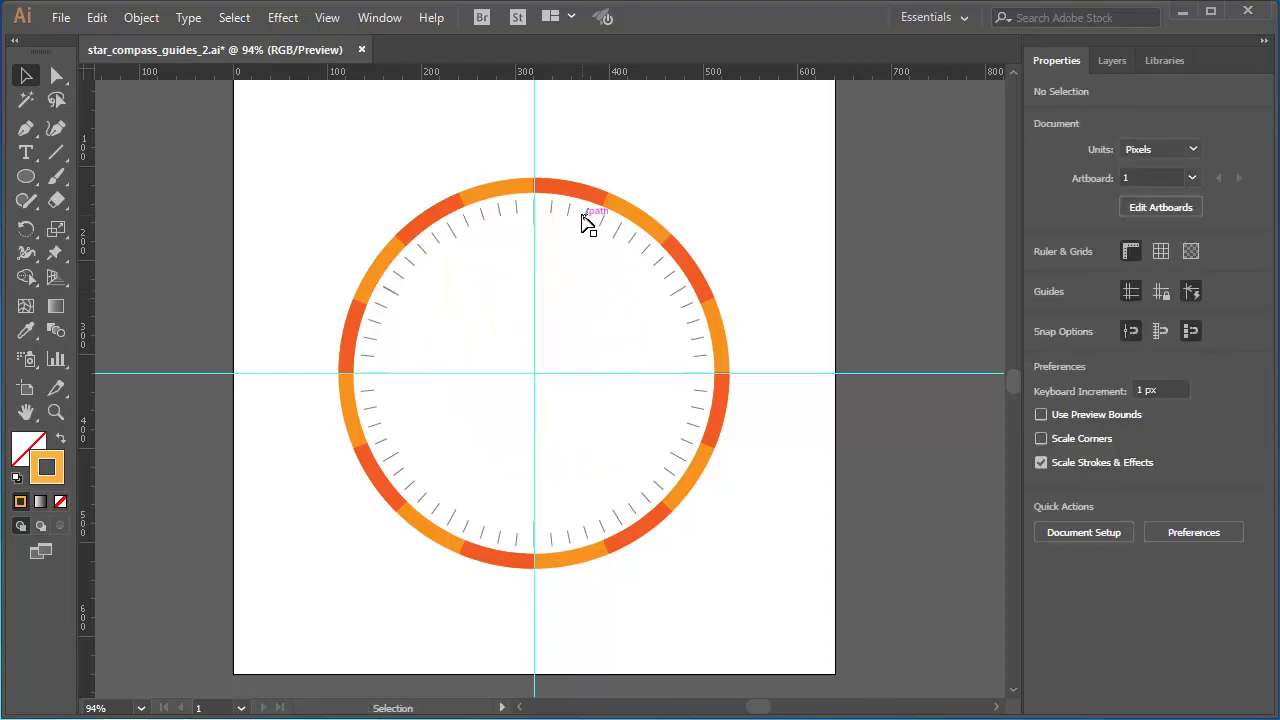
{"action": "left_click", "coordinate": [588, 222]}
{"action": "key", "text": "Delete"}
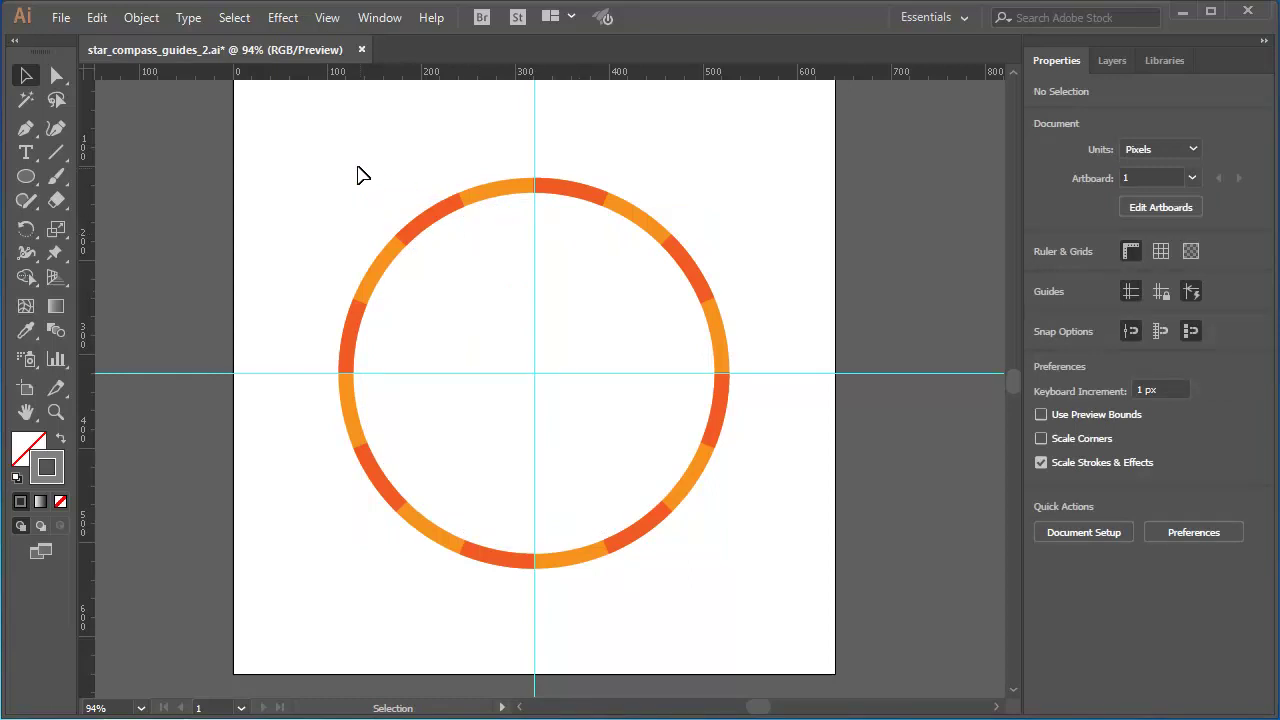
{"action": "left_click_drag", "start_coordinate": [357, 167], "coordinate": [506, 290]}
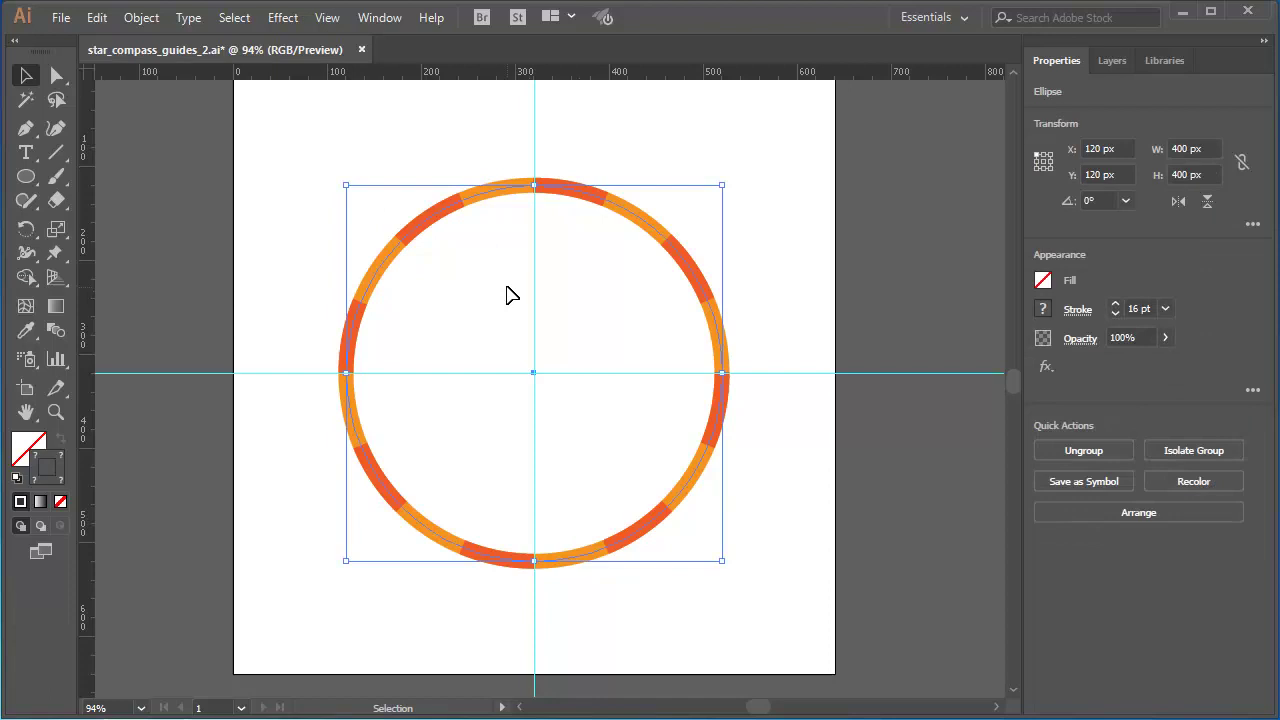
{"action": "key", "text": "Delete"}
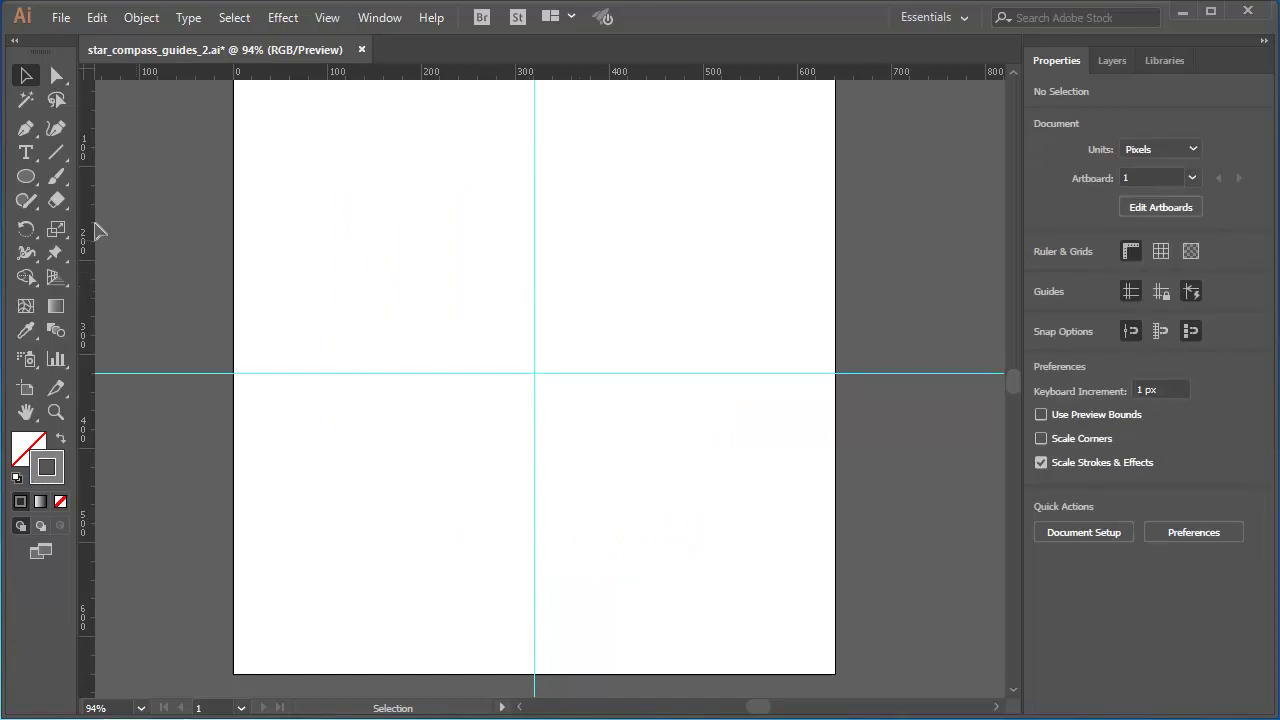
Switch to the Ellipse tool and zoom in on where the two guides cross.
{"action": "left_click", "coordinate": [28, 180]}
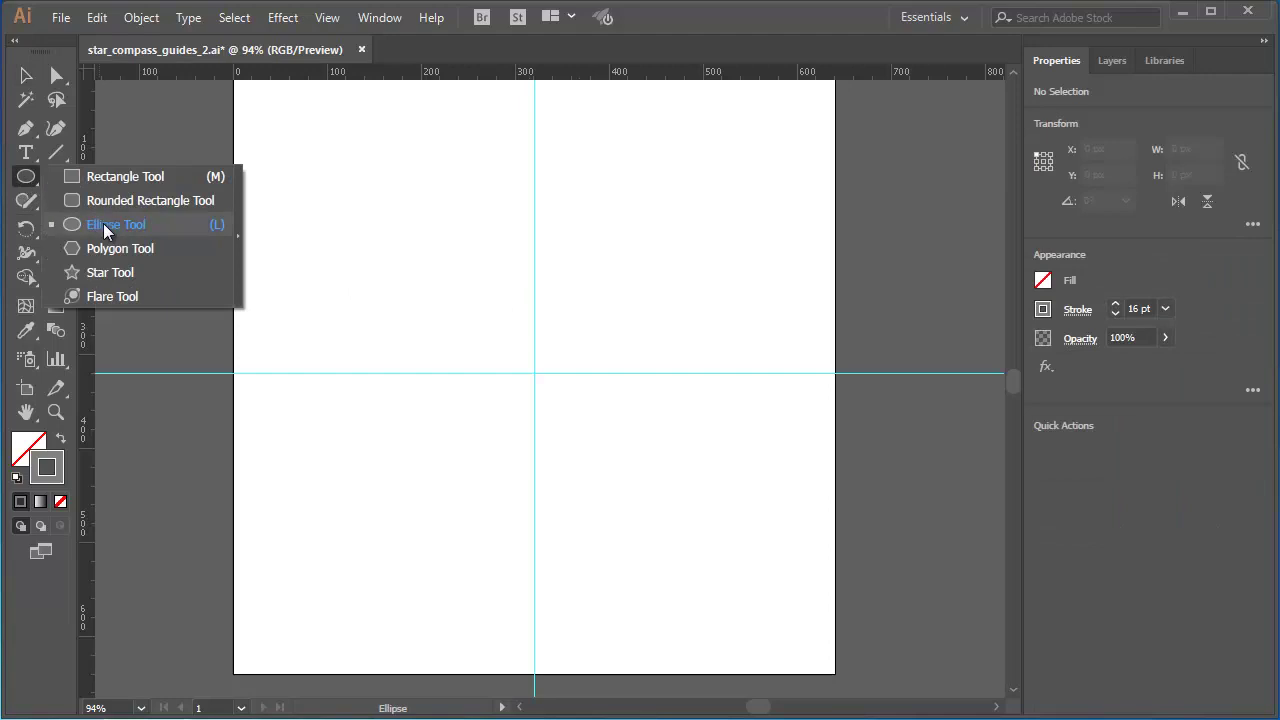
{"action": "left_click", "coordinate": [106, 229]}
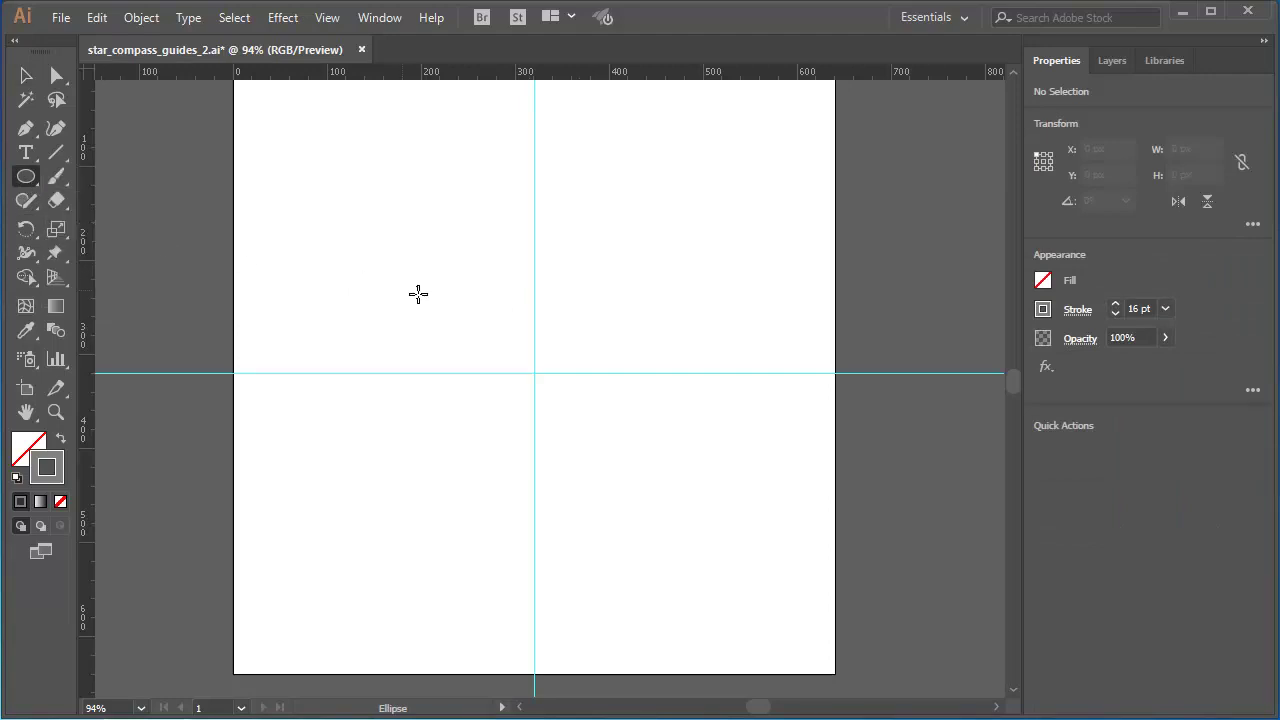
{"action": "key", "text": "ctrl+space"}
{"action": "left_click_drag", "start_coordinate": [408, 258], "coordinate": [624, 462]}
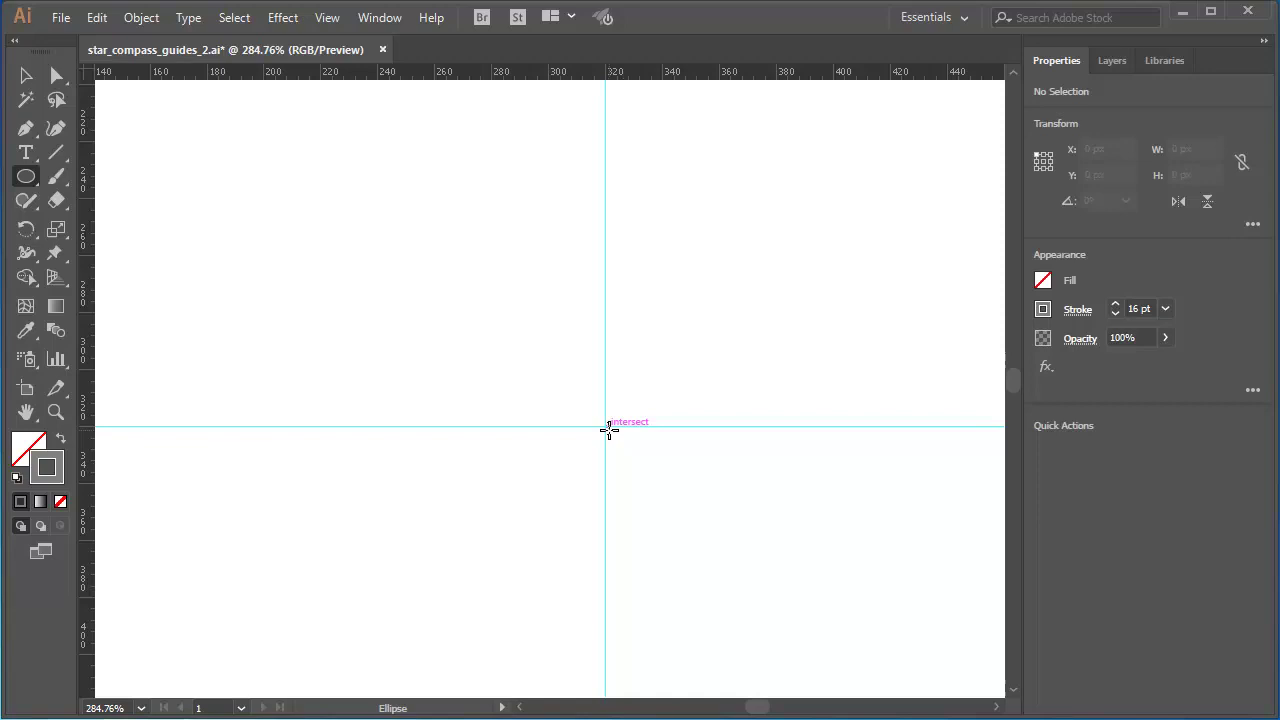
{"action": "key", "text": "alt"}
{"action": "key", "text": "alt"}
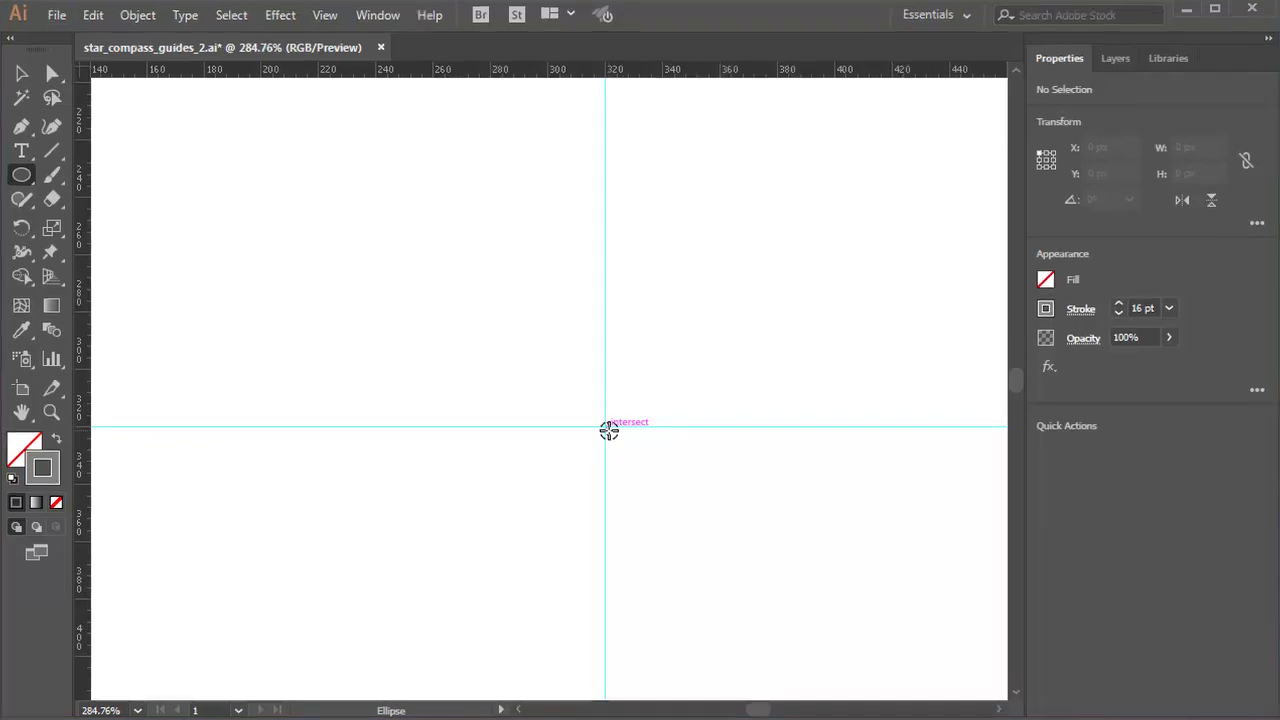
Create a 400 × 400 px circle at the guide intersection, then fit the artboard in view.
{"action": "left_click", "coordinate": [609, 430], "text": "alt"}
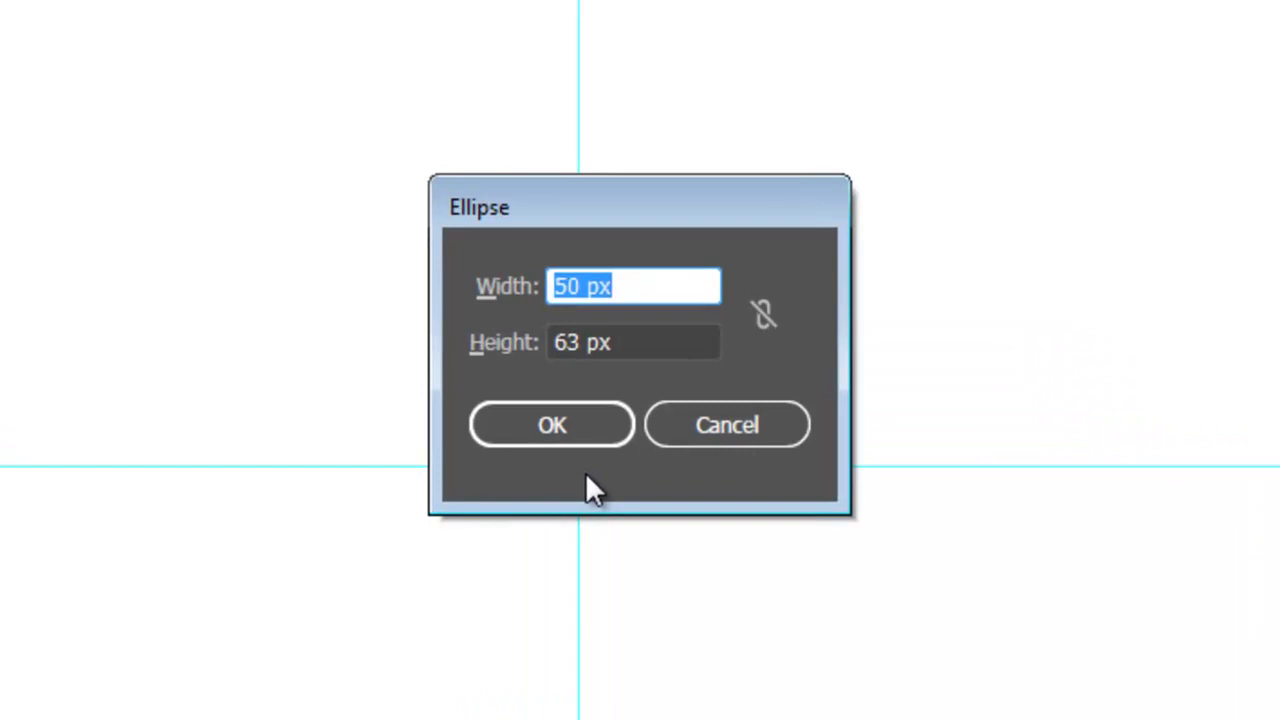
{"action": "type", "text": "400"}
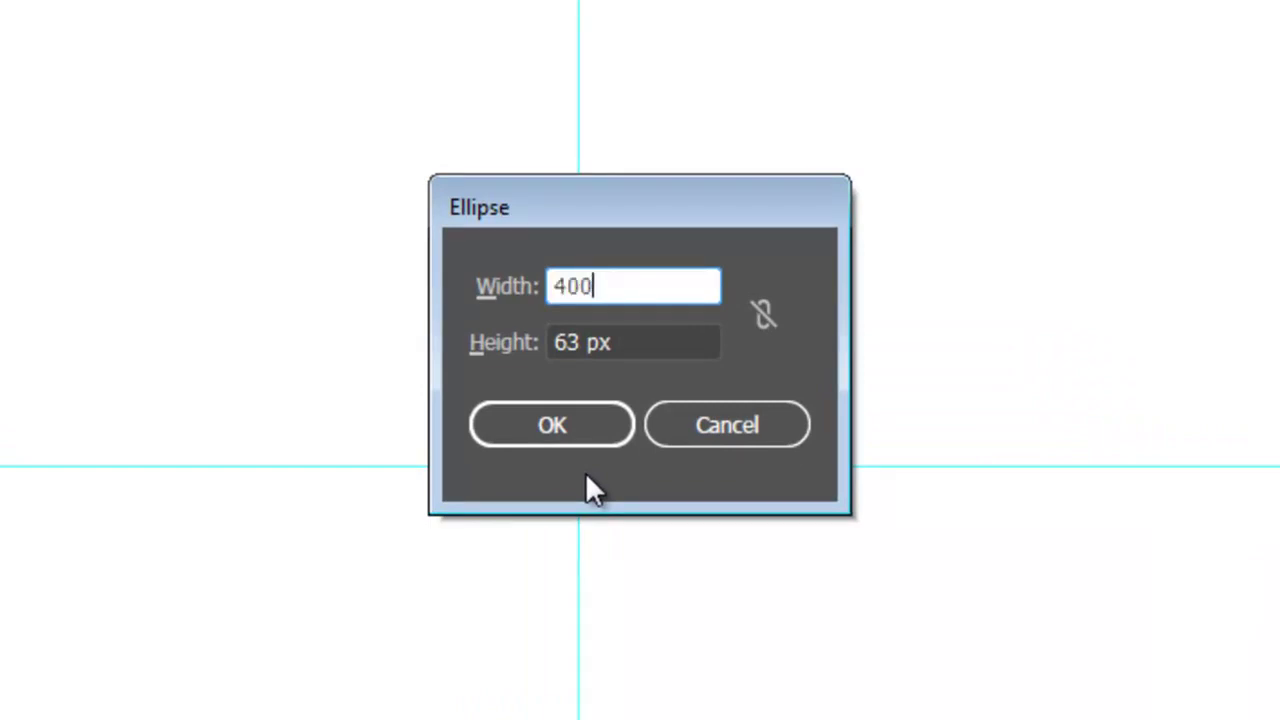
{"action": "key", "text": "Tab"}
{"action": "type", "text": "400"}
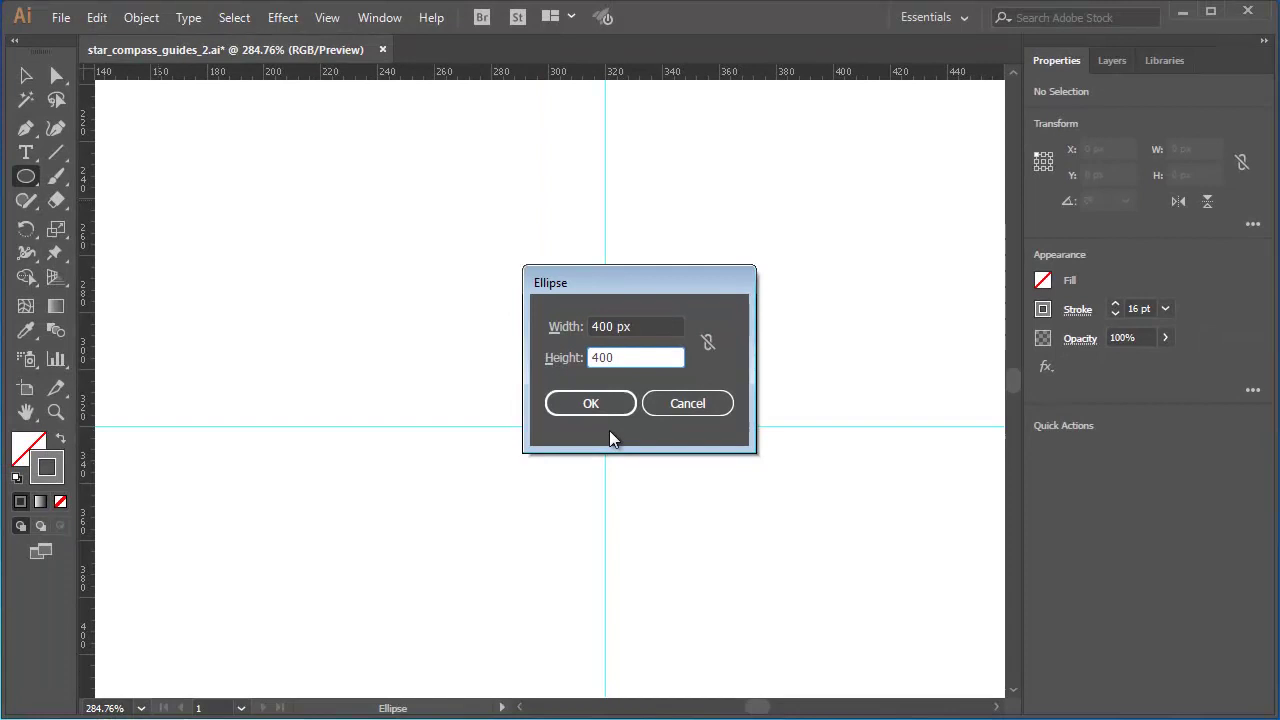
{"action": "left_click", "coordinate": [606, 403]}
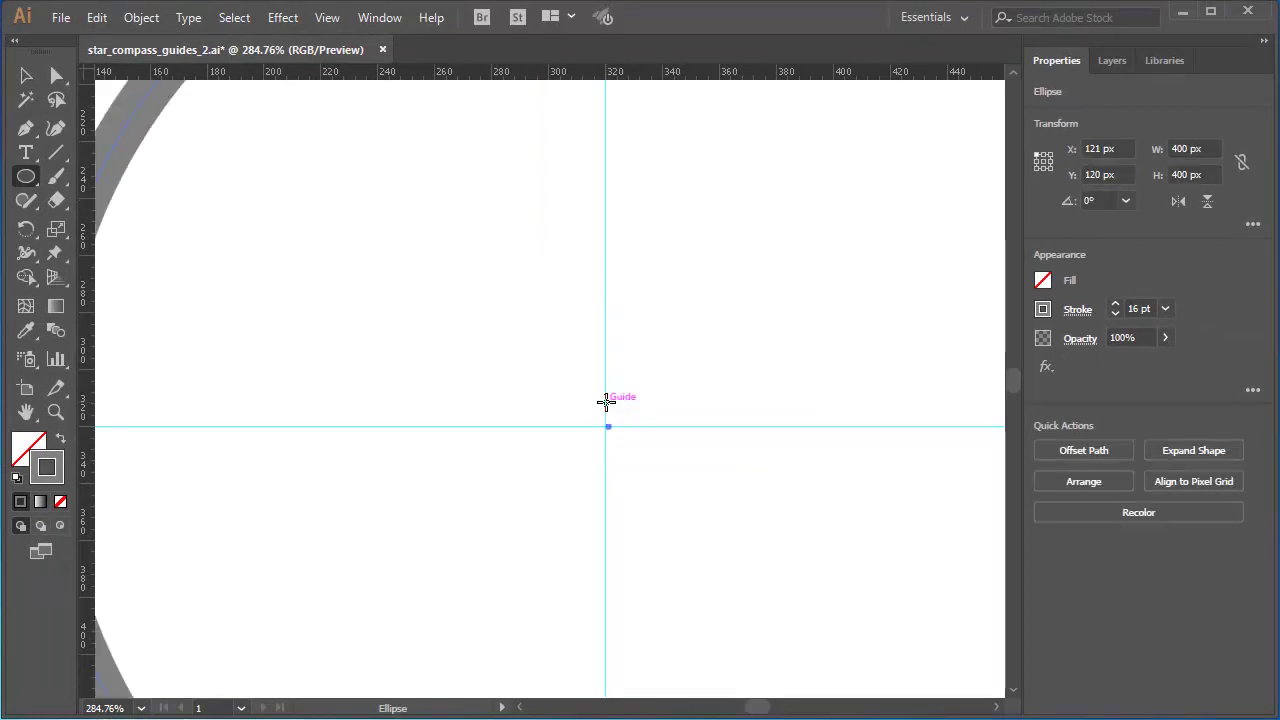
{"action": "key", "text": "ctrl+0"}
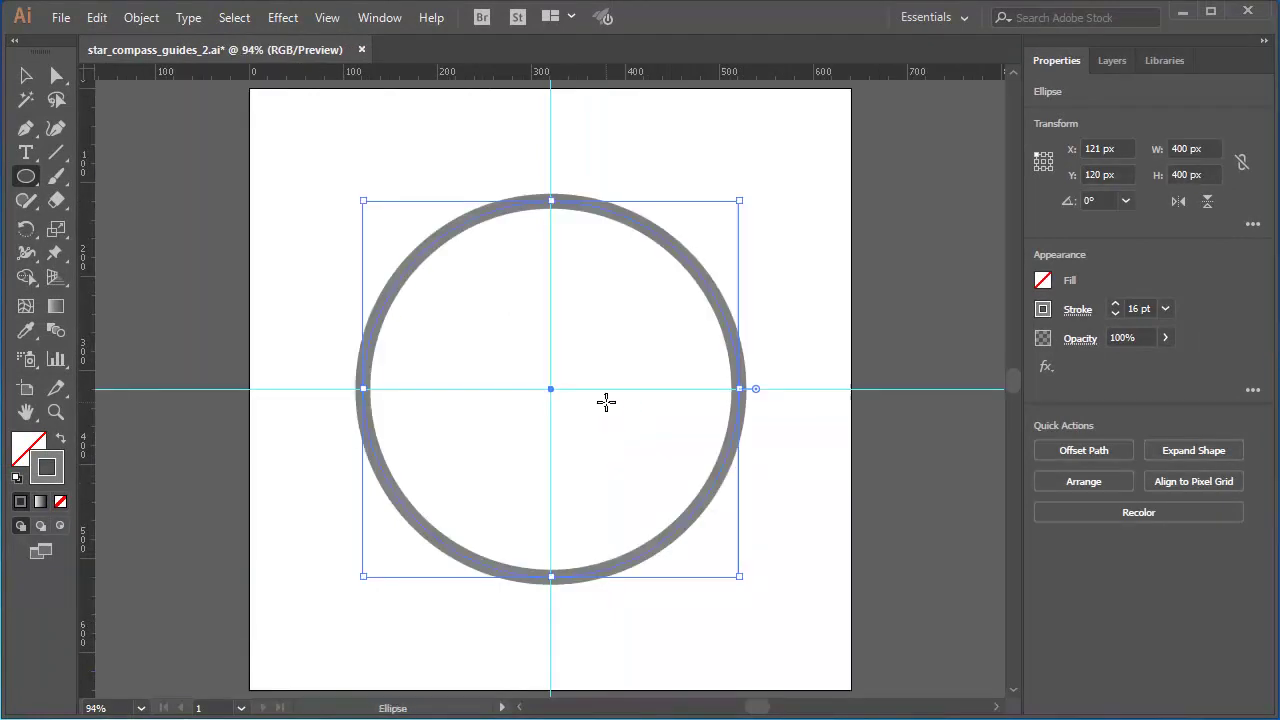
{"action": "left_click", "coordinate": [26, 78]}
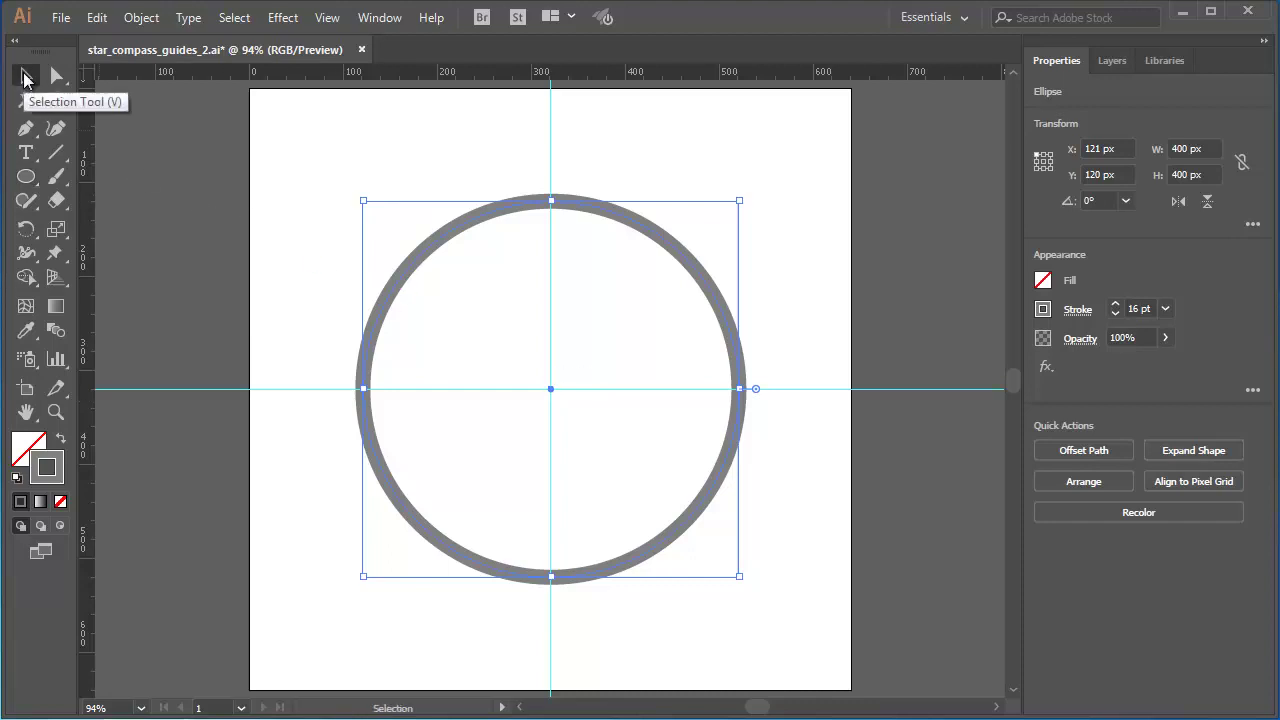
{"action": "left_click", "coordinate": [668, 187]}
{"action": "left_click", "coordinate": [632, 228]}
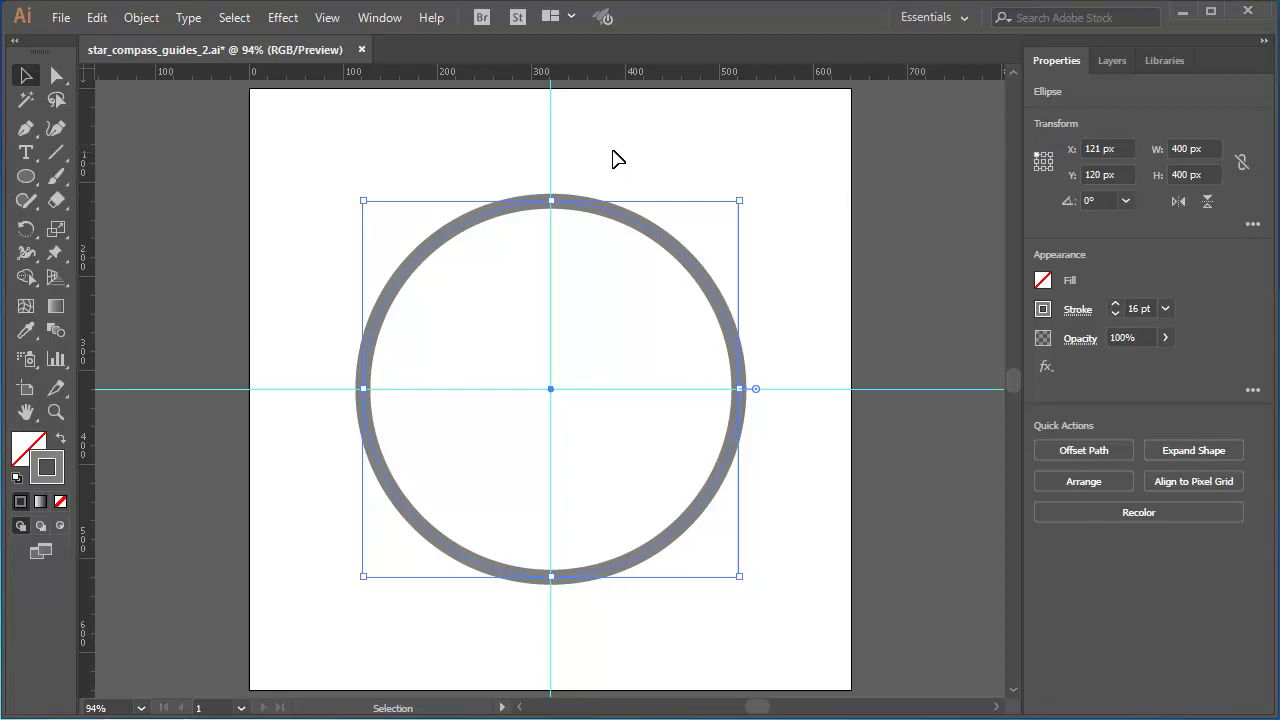
{"action": "left_click", "coordinate": [376, 18]}
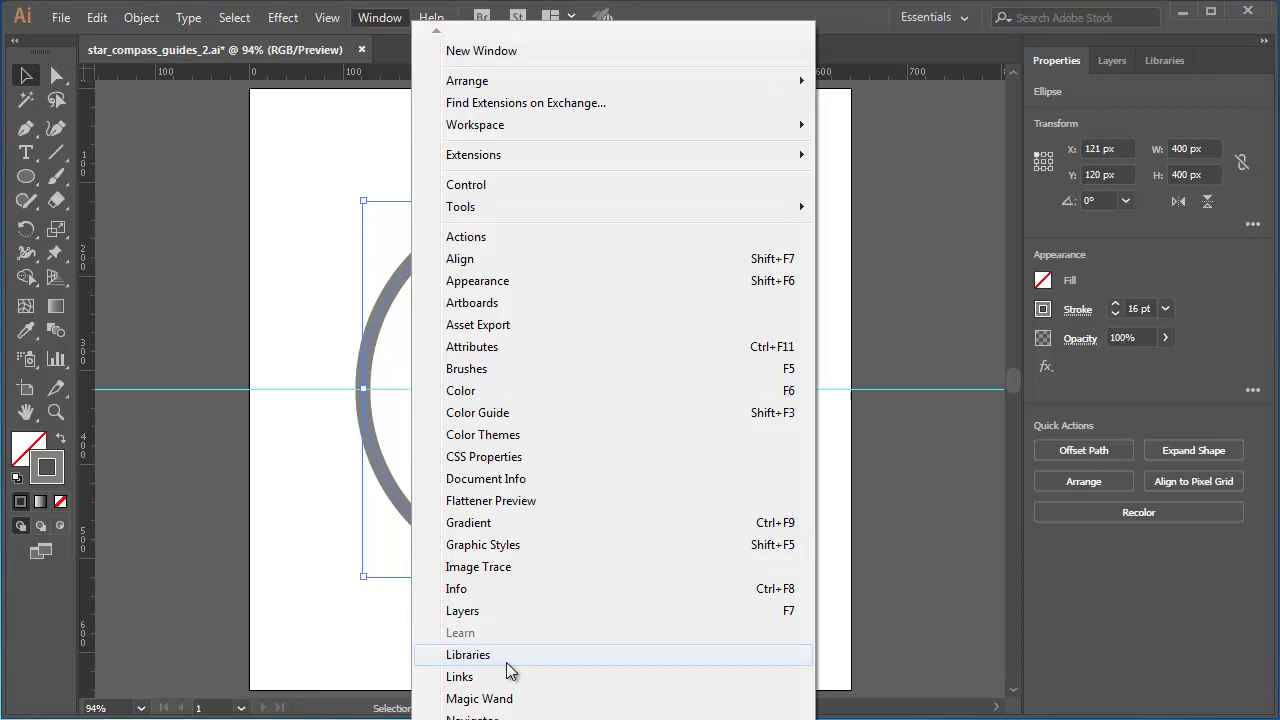
{"action": "key", "text": "shift+F8"}
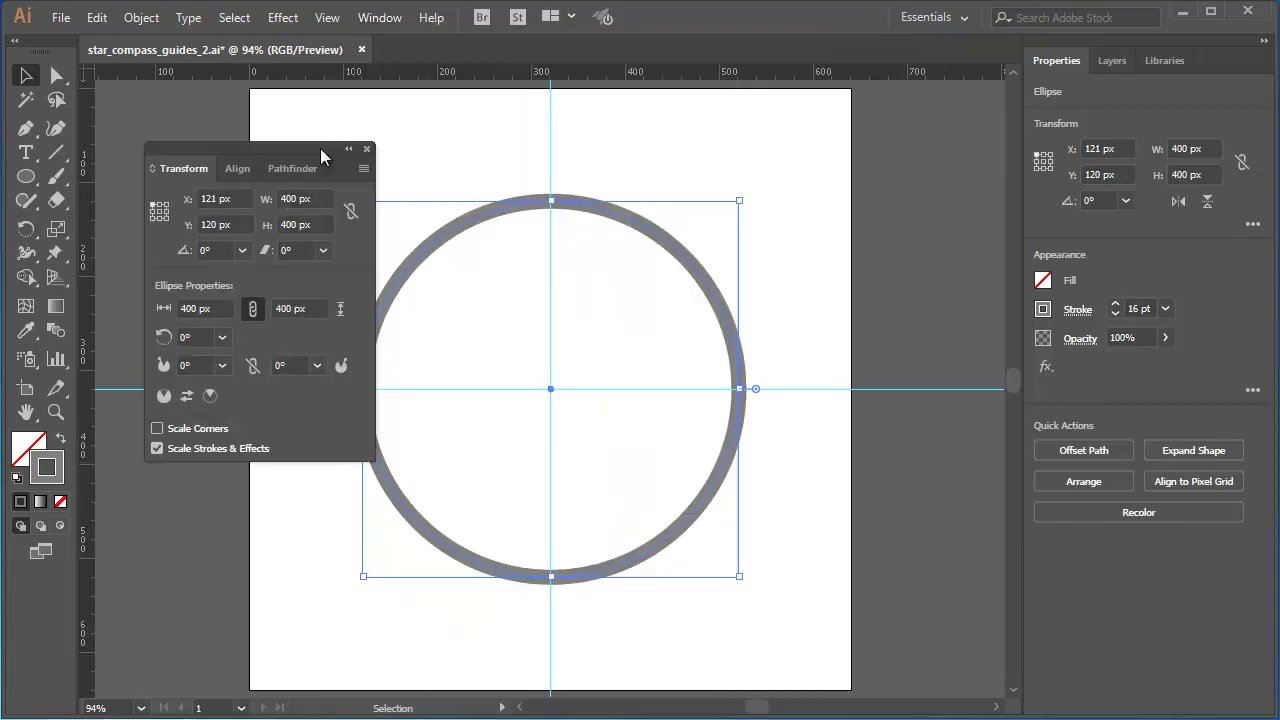
{"action": "left_click", "coordinate": [367, 150]}
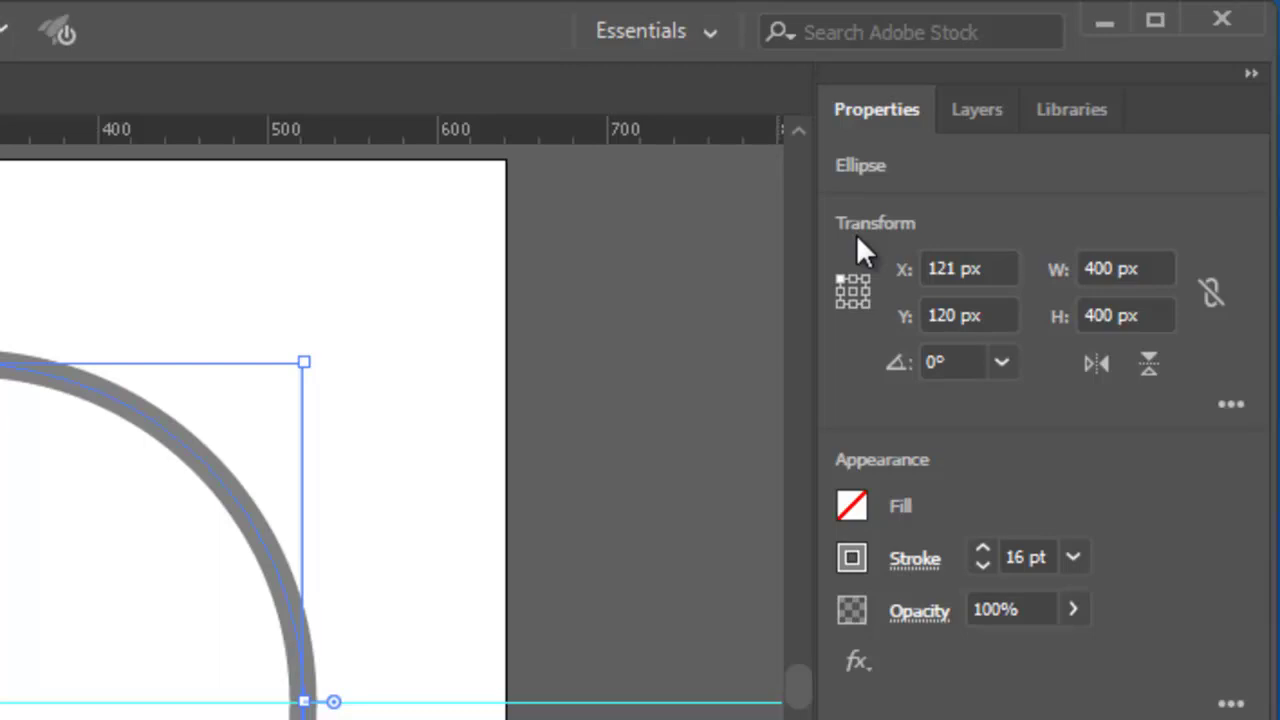
Use the centre reference point and place the circle at X 320 px, Y 320 px.
{"action": "left_click", "coordinate": [851, 291]}
{"action": "left_click", "coordinate": [958, 268]}
{"action": "key", "text": "BackSpace"}
{"action": "type", "text": "0"}
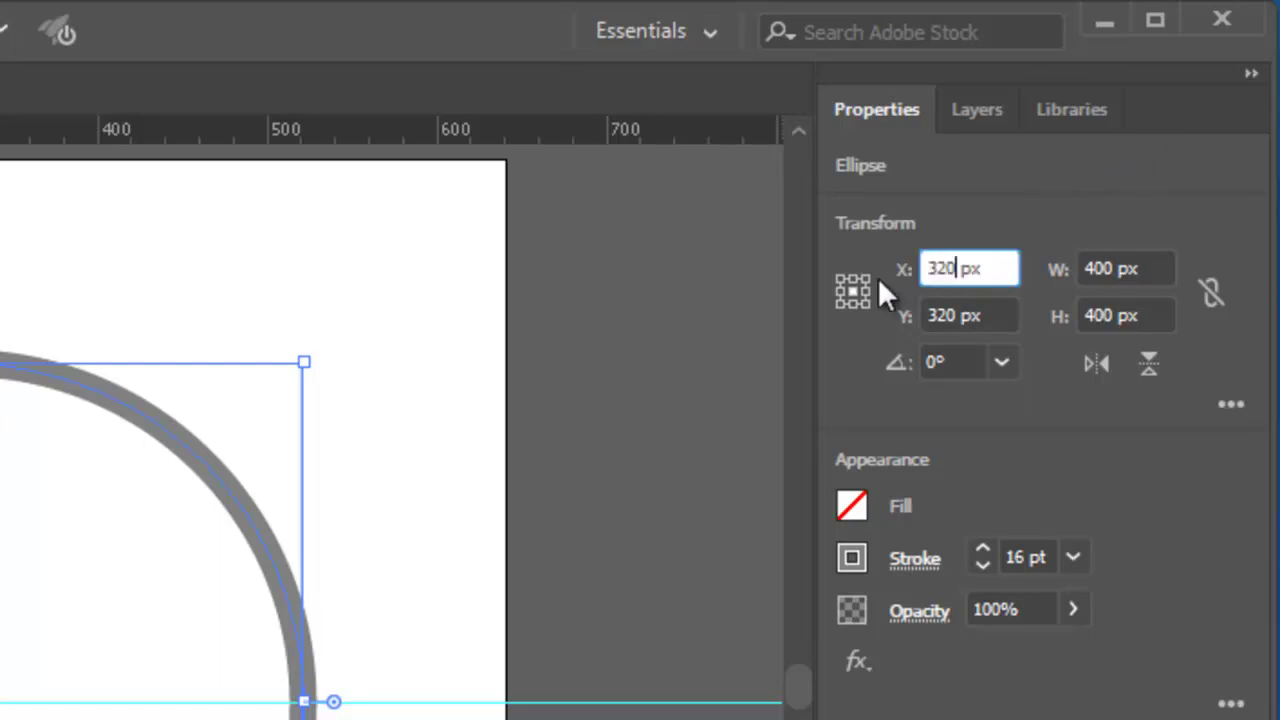
{"action": "left_click", "coordinate": [997, 315]}
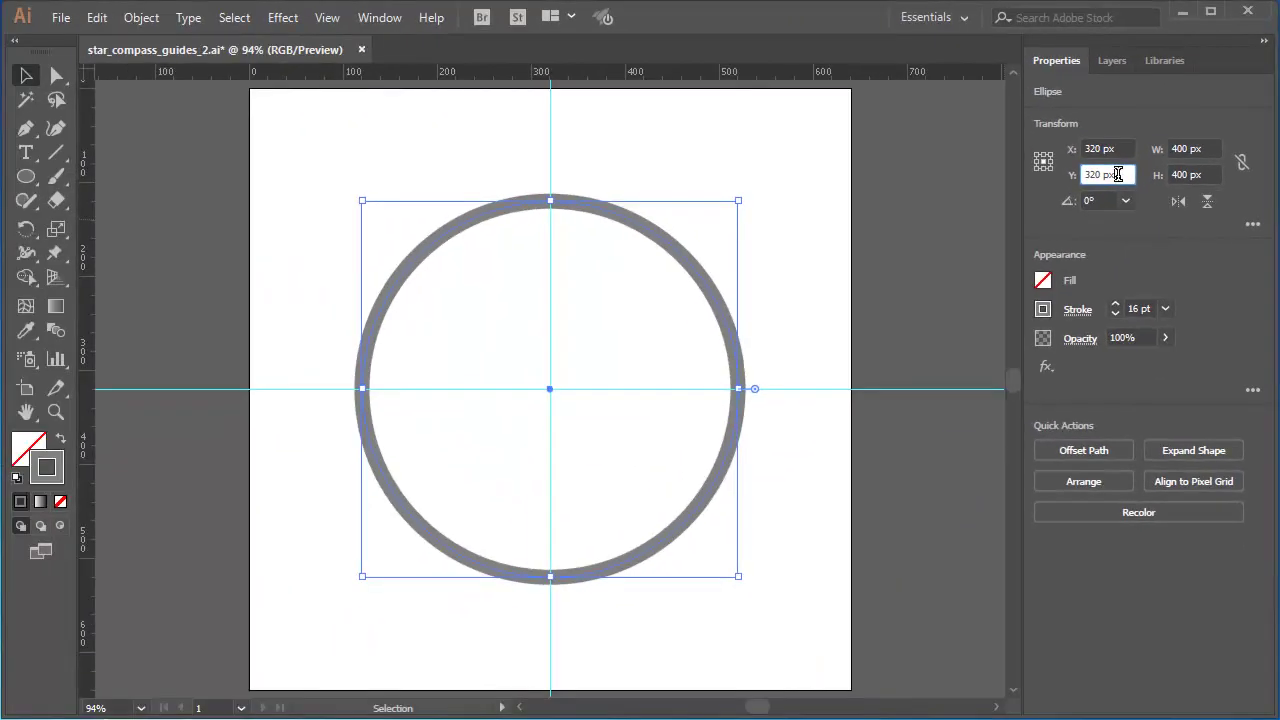
{"action": "key", "text": "Return"}
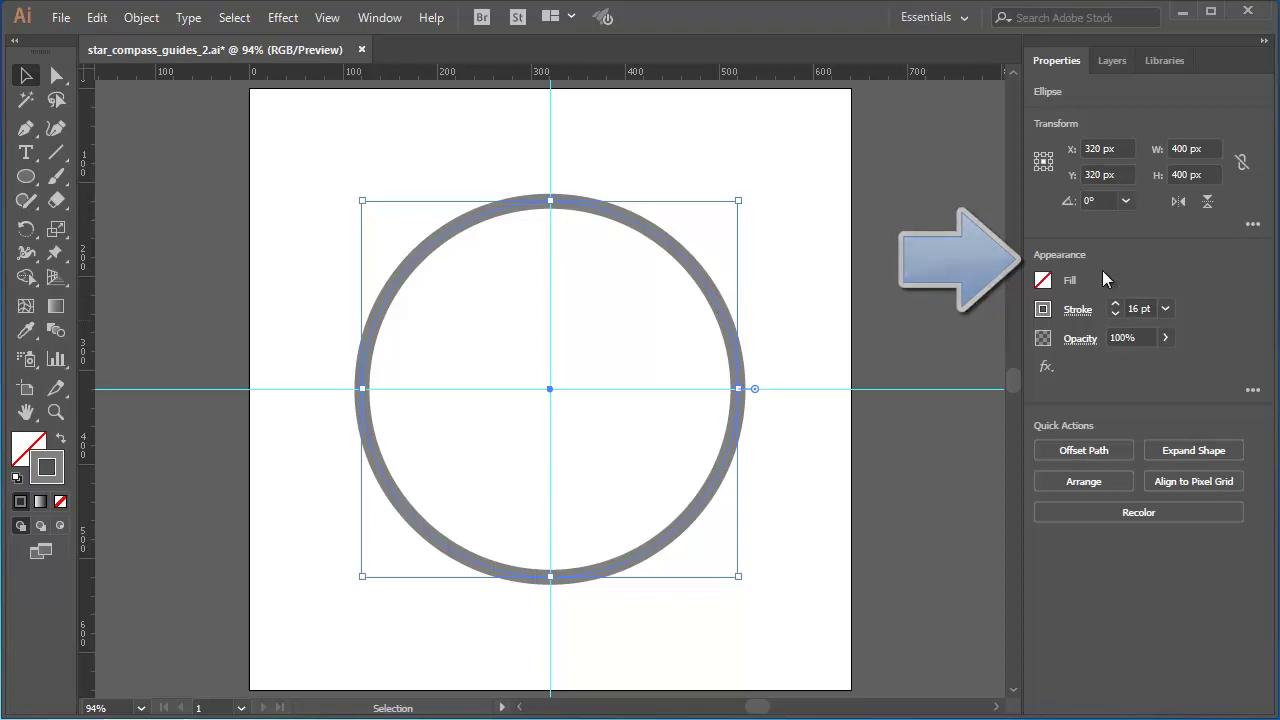
Colour the circle's stroke with the orange swatch and set its weight to 16 pt.
{"action": "left_click", "coordinate": [1043, 310]}
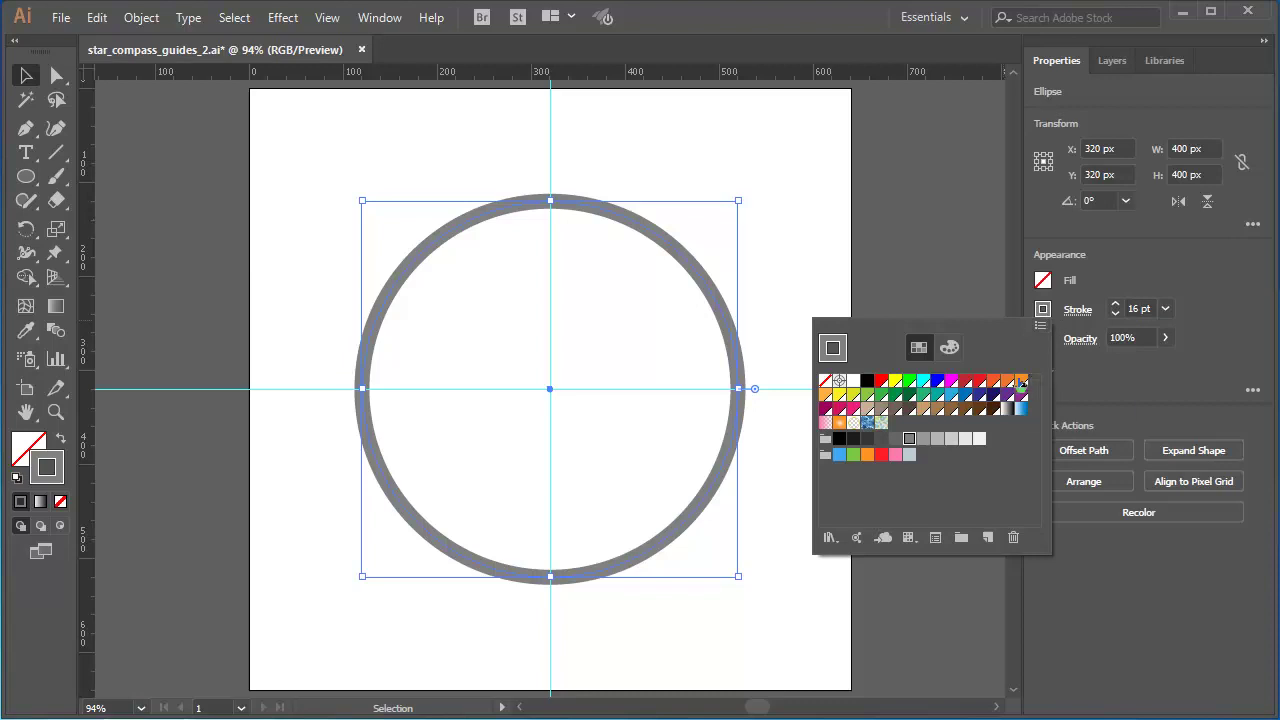
{"action": "left_click", "coordinate": [1020, 383]}
{"action": "left_click", "coordinate": [1115, 312]}
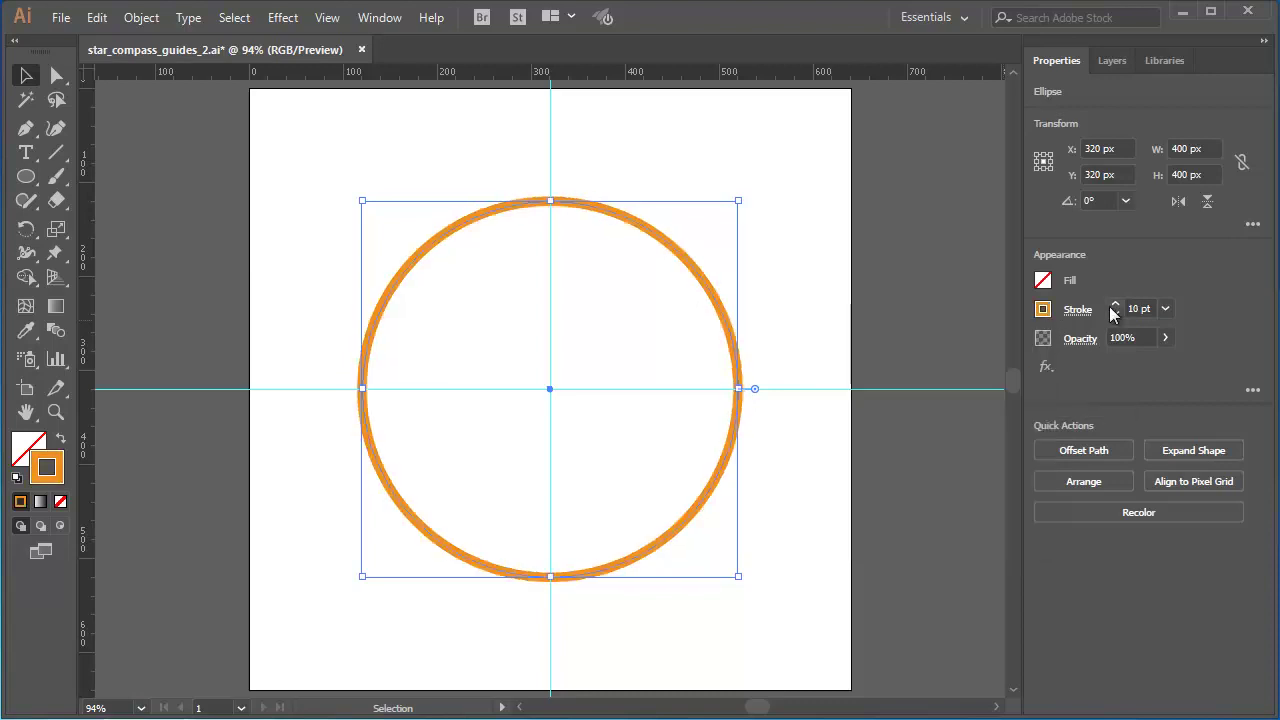
{"action": "left_click", "coordinate": [1115, 305]}
{"action": "left_click", "coordinate": [1115, 305]}
{"action": "left_click", "coordinate": [1115, 305]}
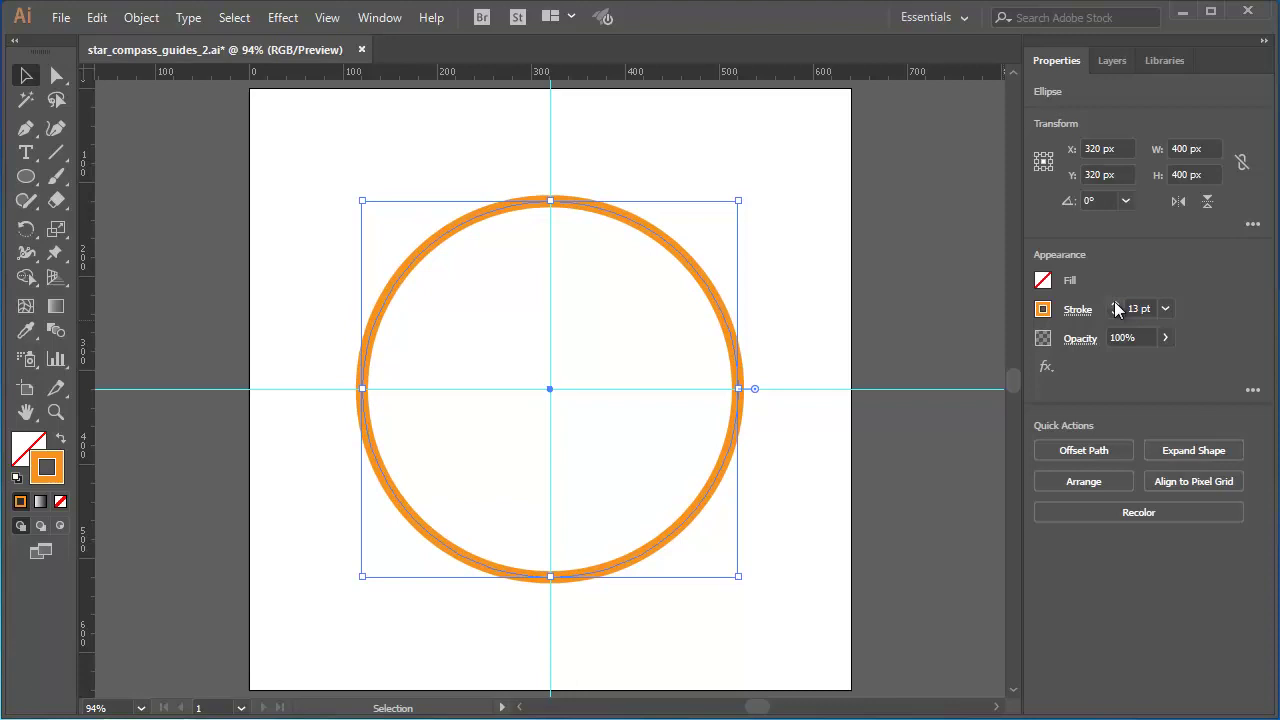
{"action": "left_click", "coordinate": [1115, 305]}
{"action": "left_click", "coordinate": [1115, 305]}
{"action": "left_click", "coordinate": [1115, 305]}
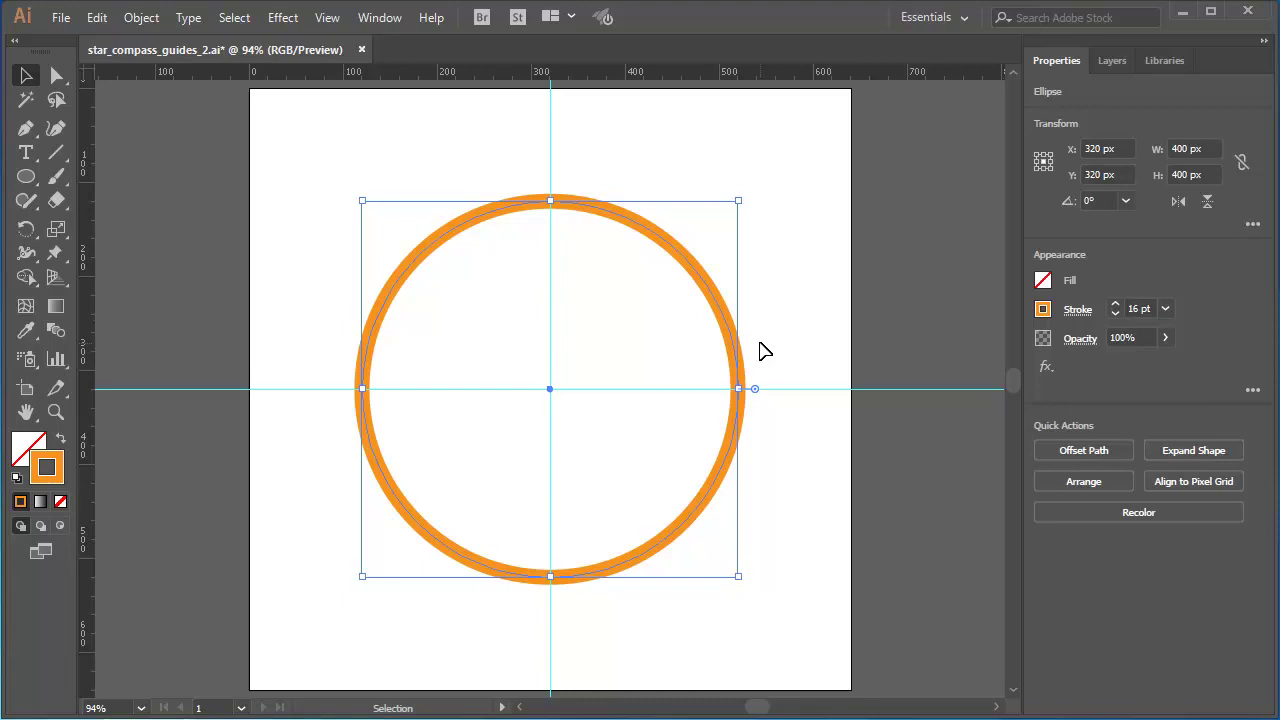
{"action": "key", "text": "a"}
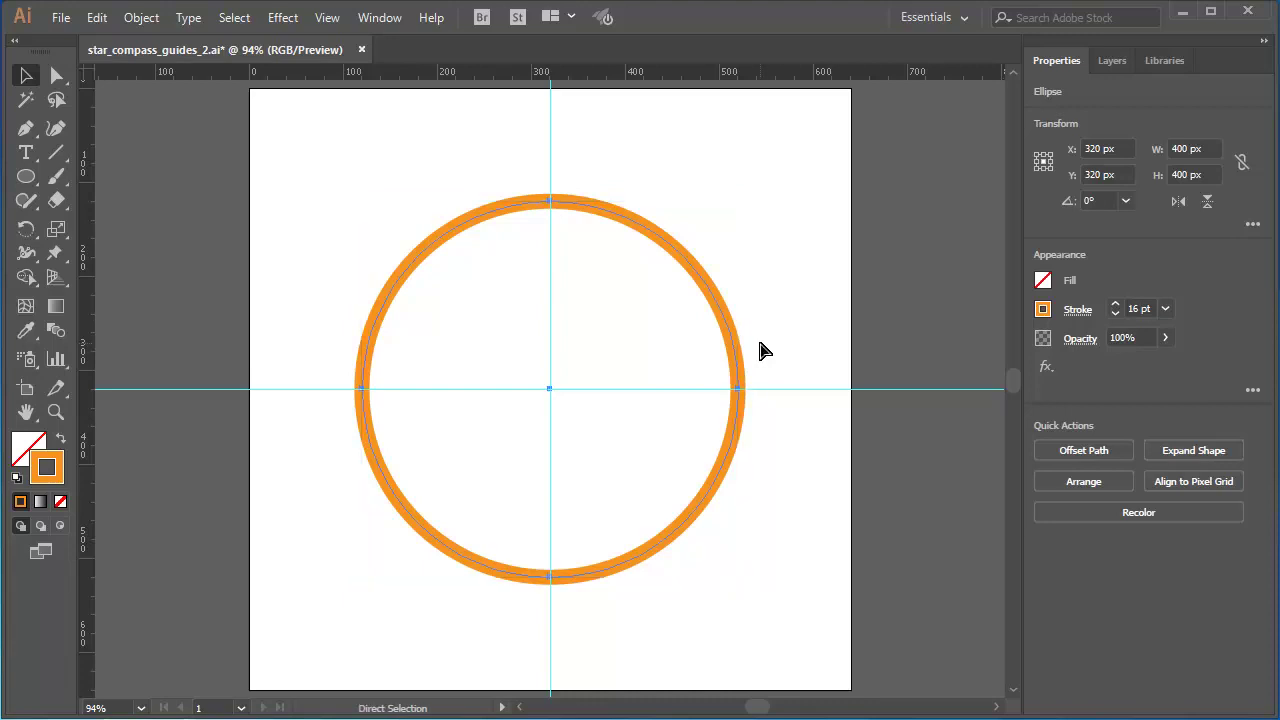
{"action": "key", "text": "v"}
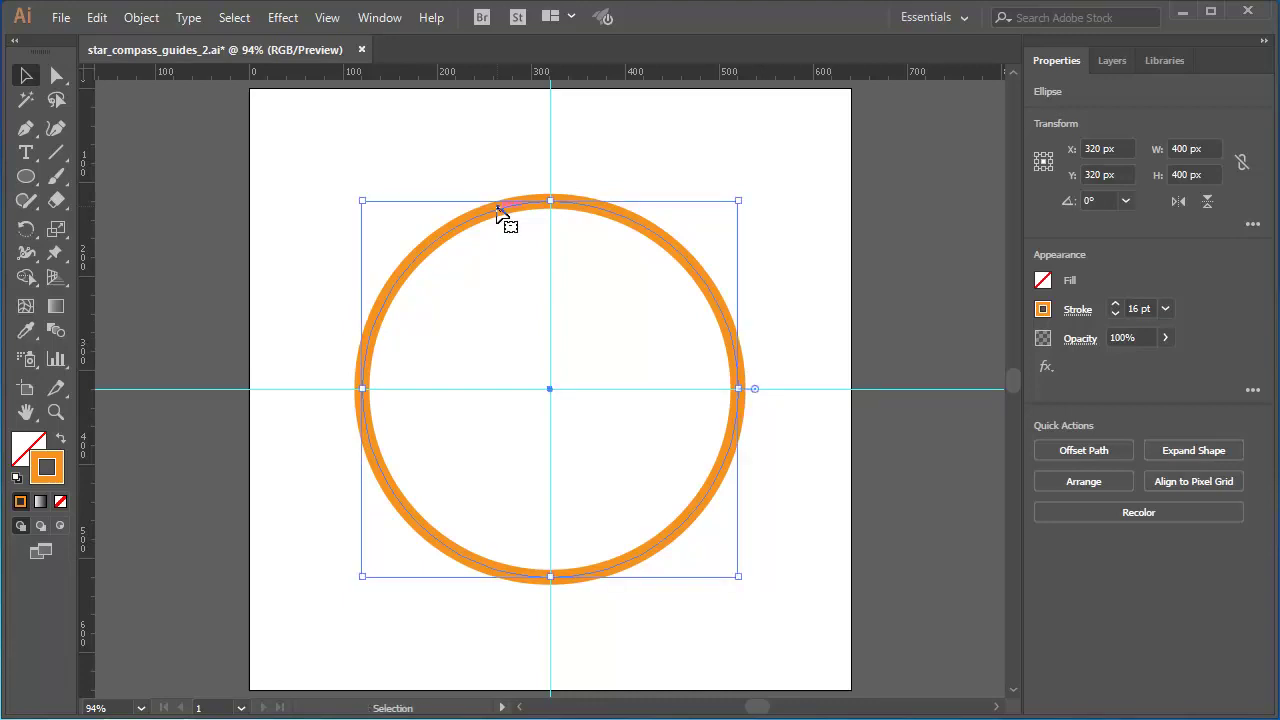
Paste a copy of the circle in back, hide that copy, and reselect the front circle.
{"action": "left_click", "coordinate": [97, 18]}
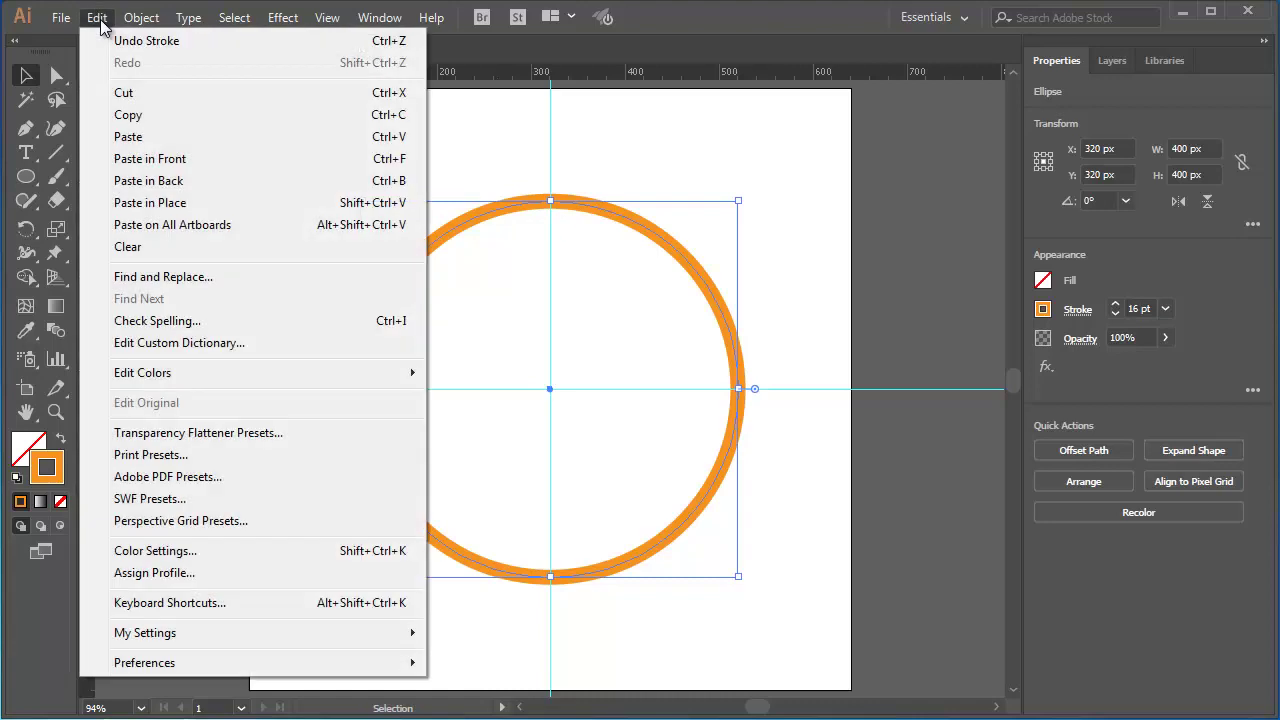
{"action": "left_click", "coordinate": [275, 182]}
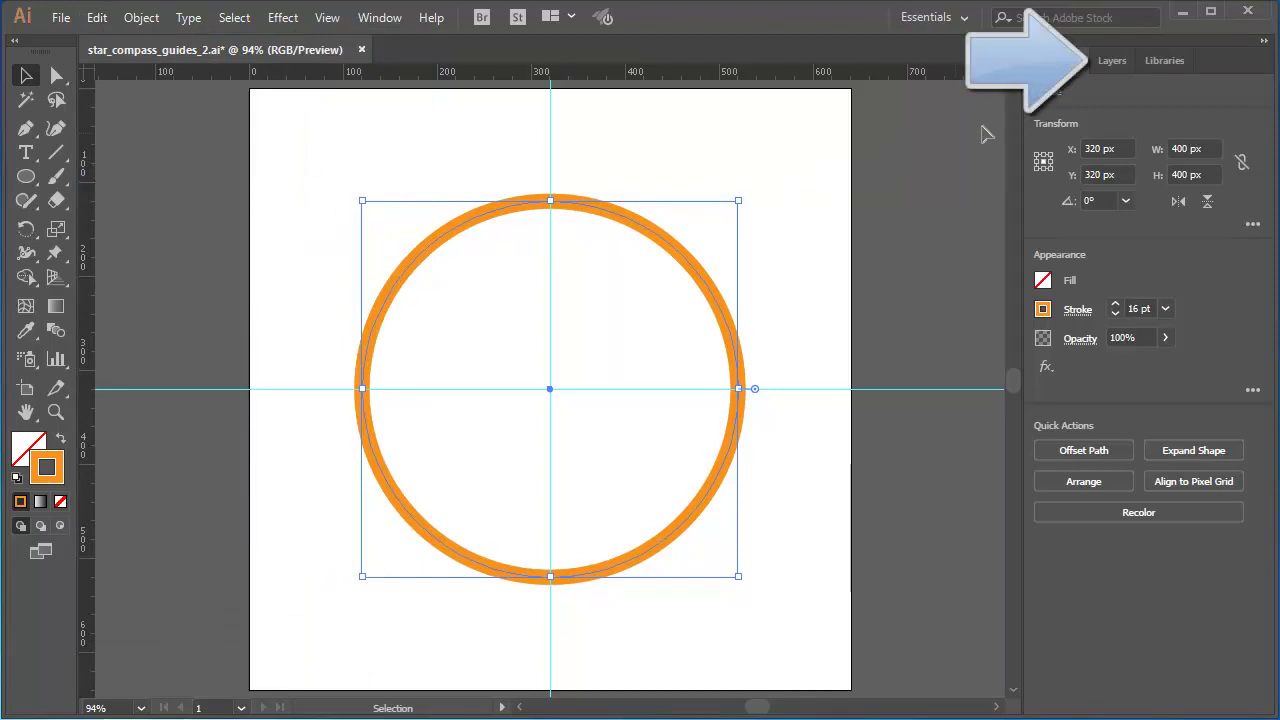
{"action": "left_click", "coordinate": [1109, 67]}
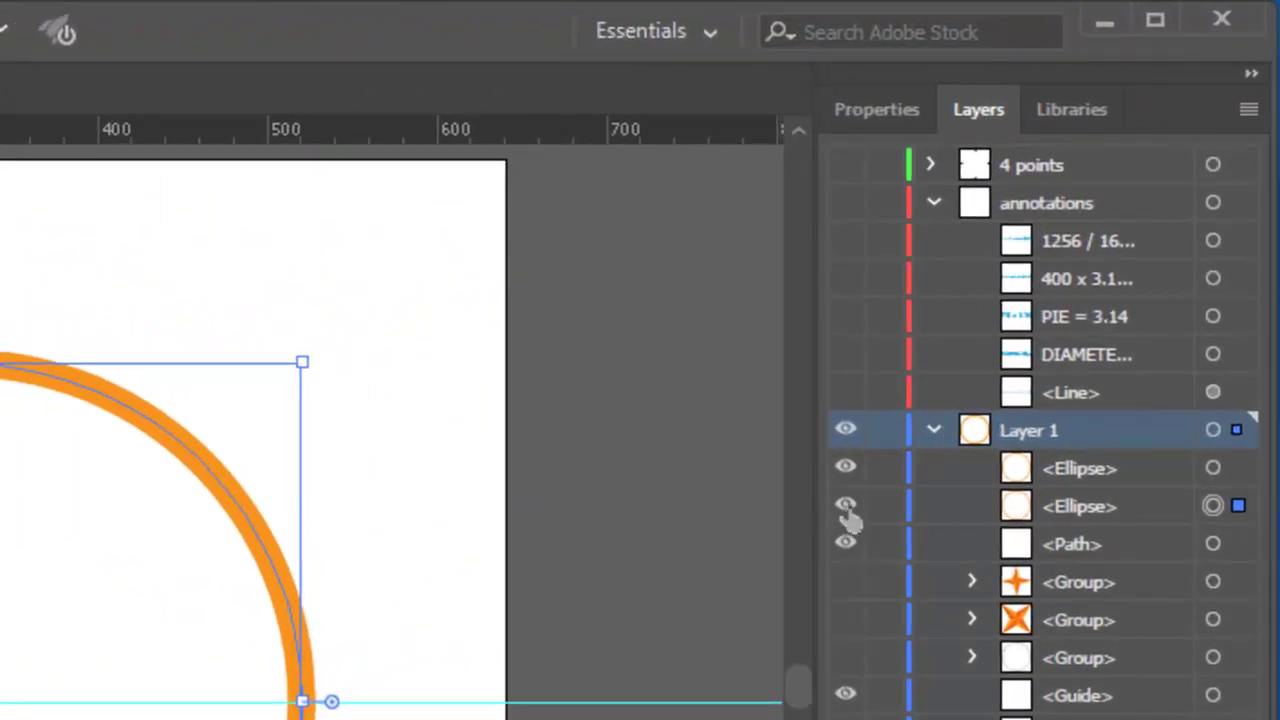
{"action": "left_click", "coordinate": [846, 510]}
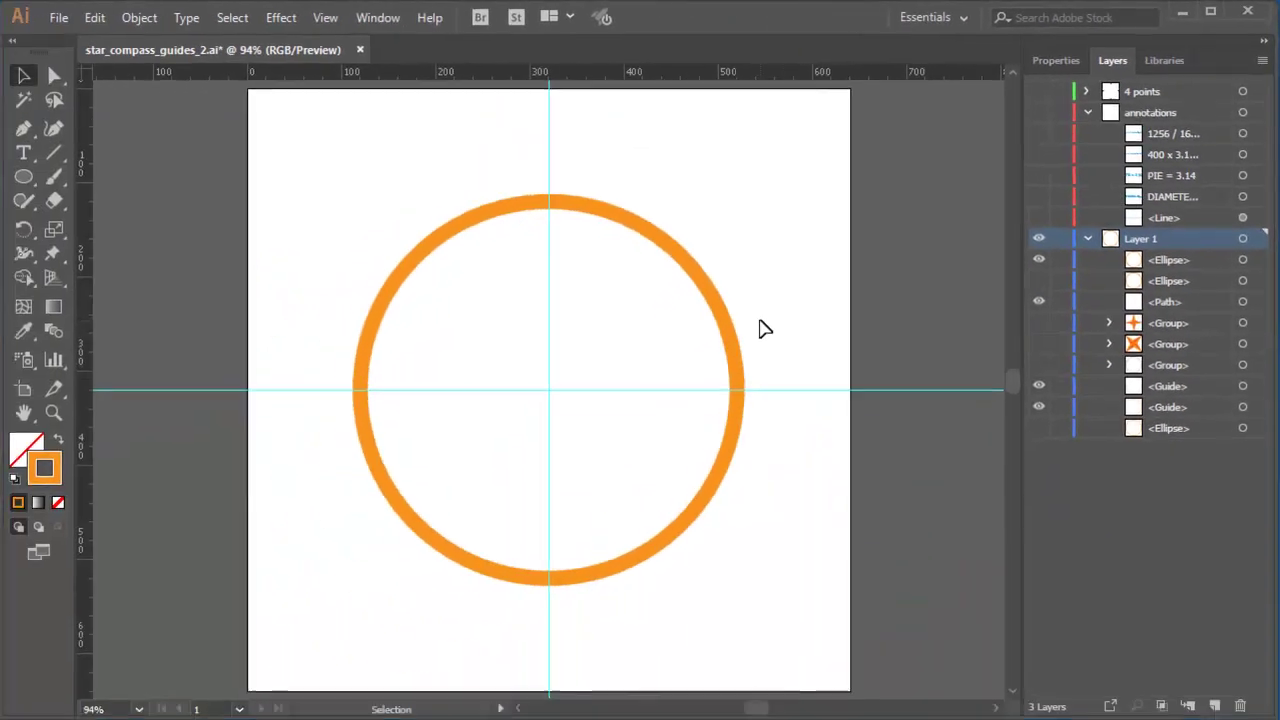
{"action": "left_click", "coordinate": [729, 334]}
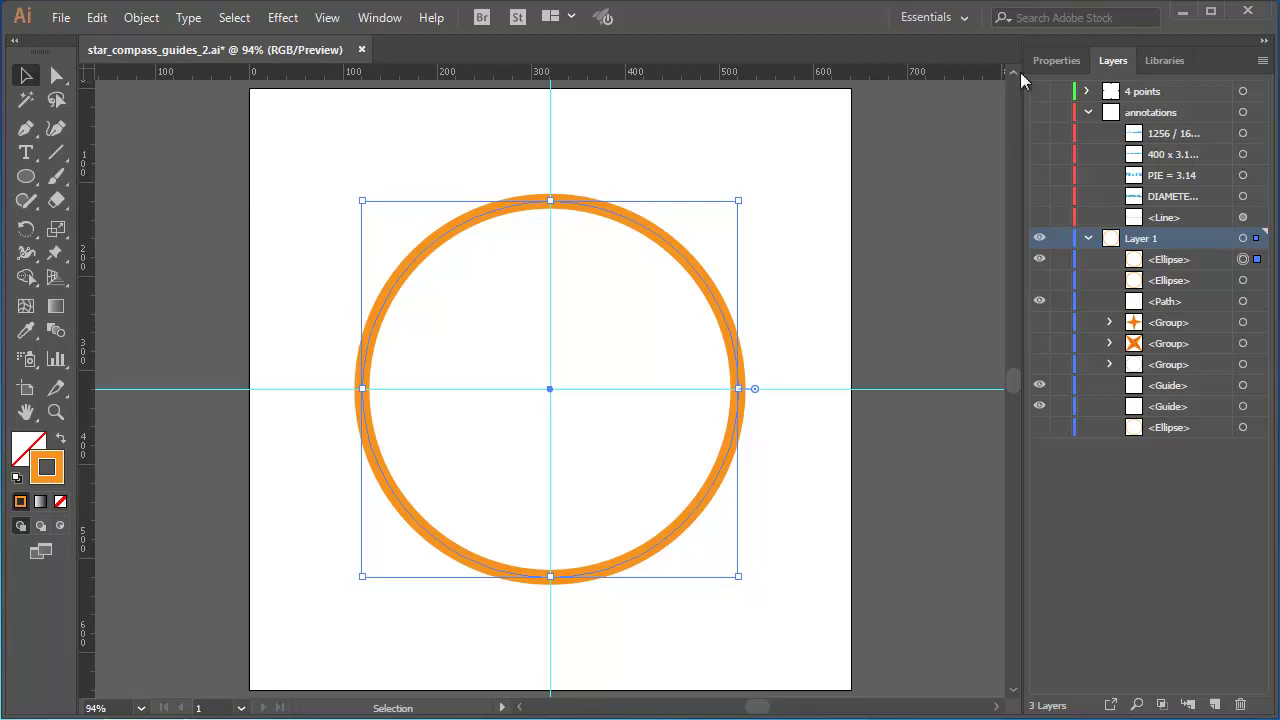
{"action": "left_click", "coordinate": [1045, 62]}
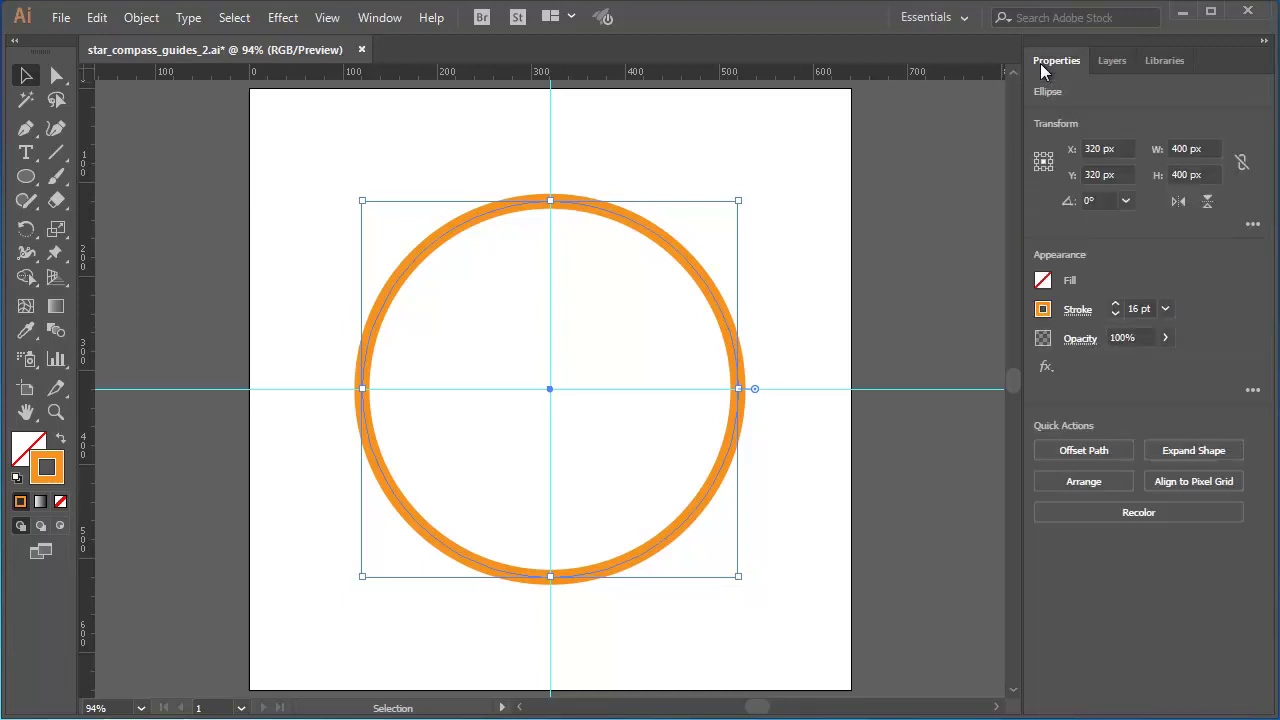
Make the circle's stroke dashed with 56 pt dashes, preserving exact dash and gap lengths.
{"action": "left_click", "coordinate": [1078, 311]}
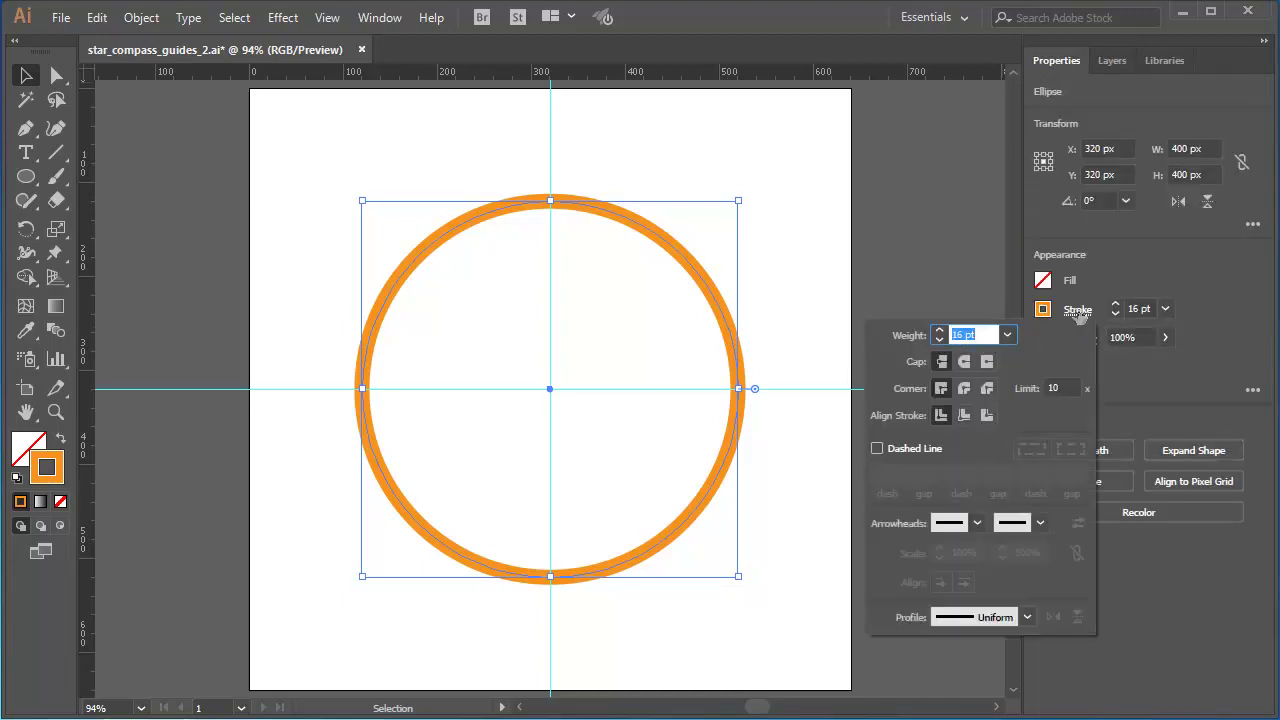
{"action": "left_click", "coordinate": [877, 450]}
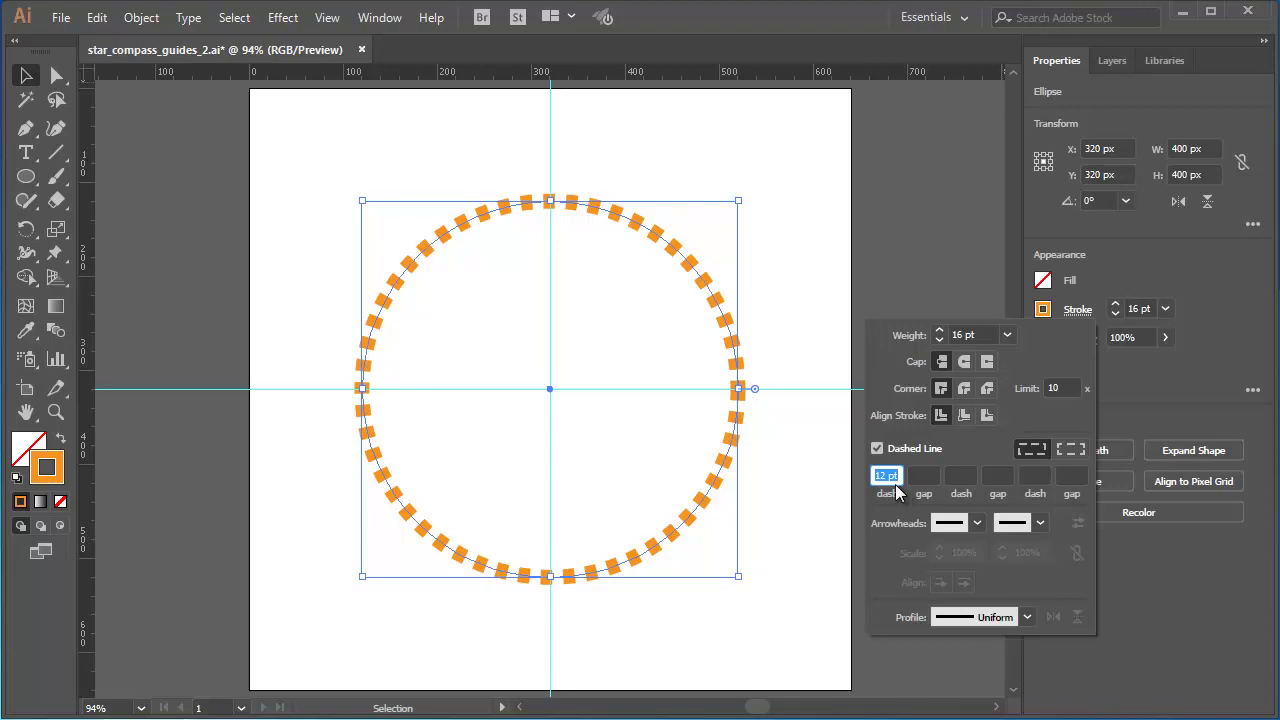
{"action": "type", "text": "56"}
{"action": "left_click", "coordinate": [917, 476]}
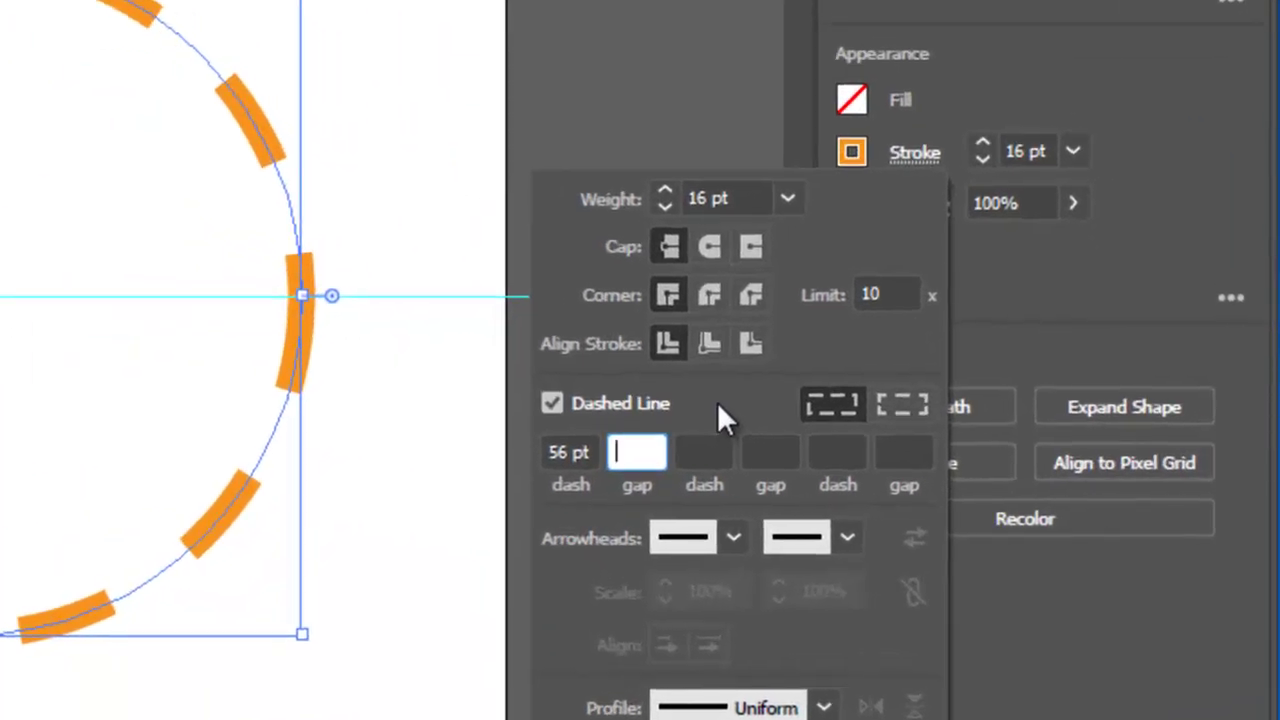
{"action": "left_click", "coordinate": [906, 399]}
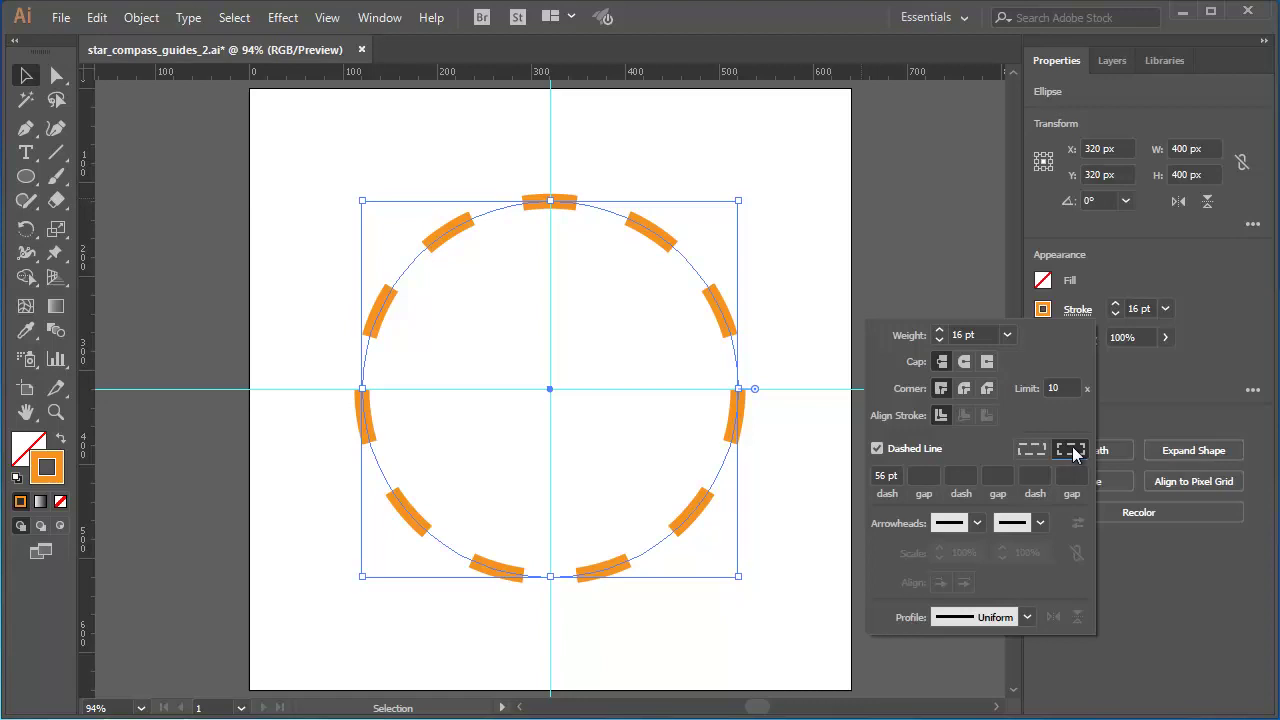
{"action": "left_click", "coordinate": [1033, 451]}
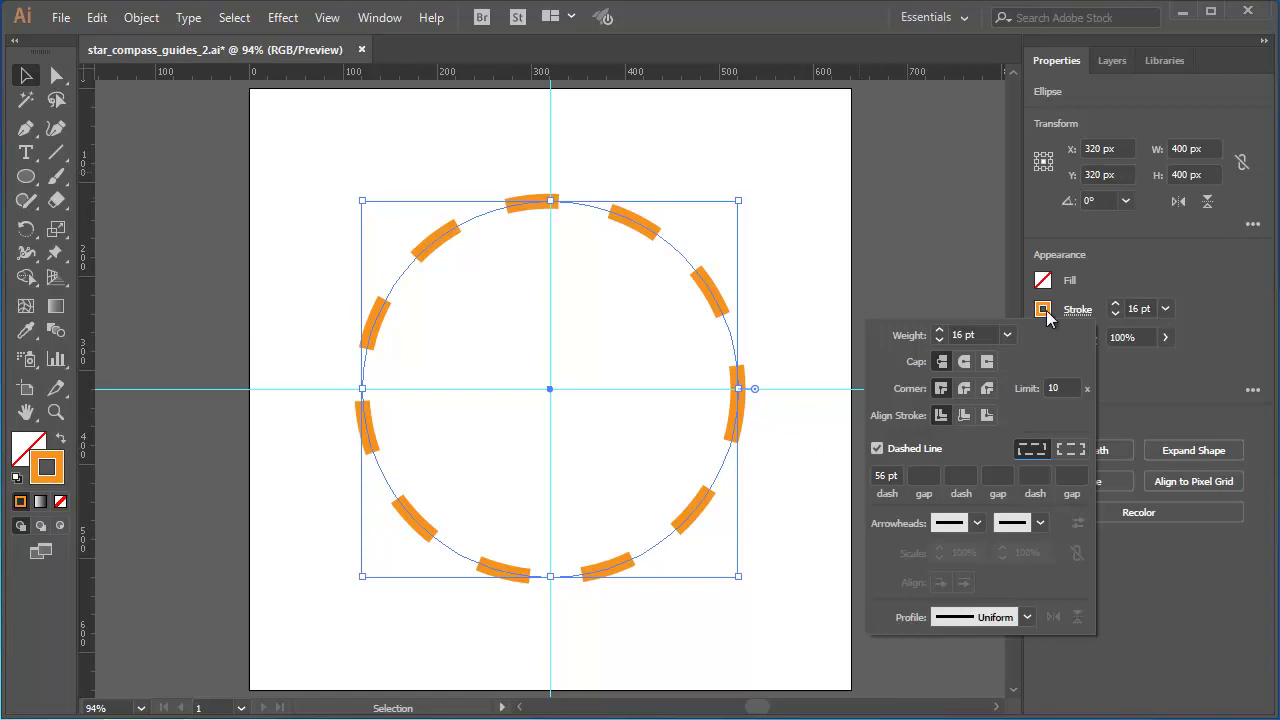
Change the dashed stroke's colour to the red-orange swatch.
{"action": "key", "text": "Escape"}
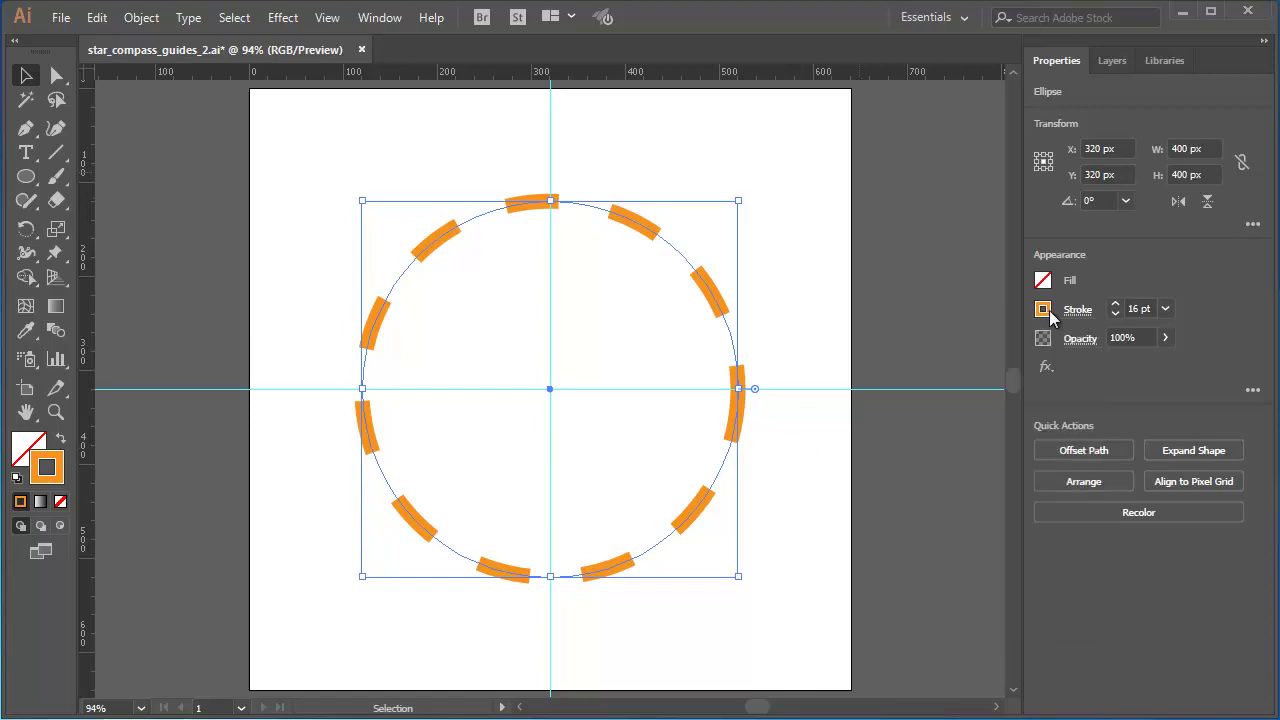
{"action": "left_click", "coordinate": [1047, 311]}
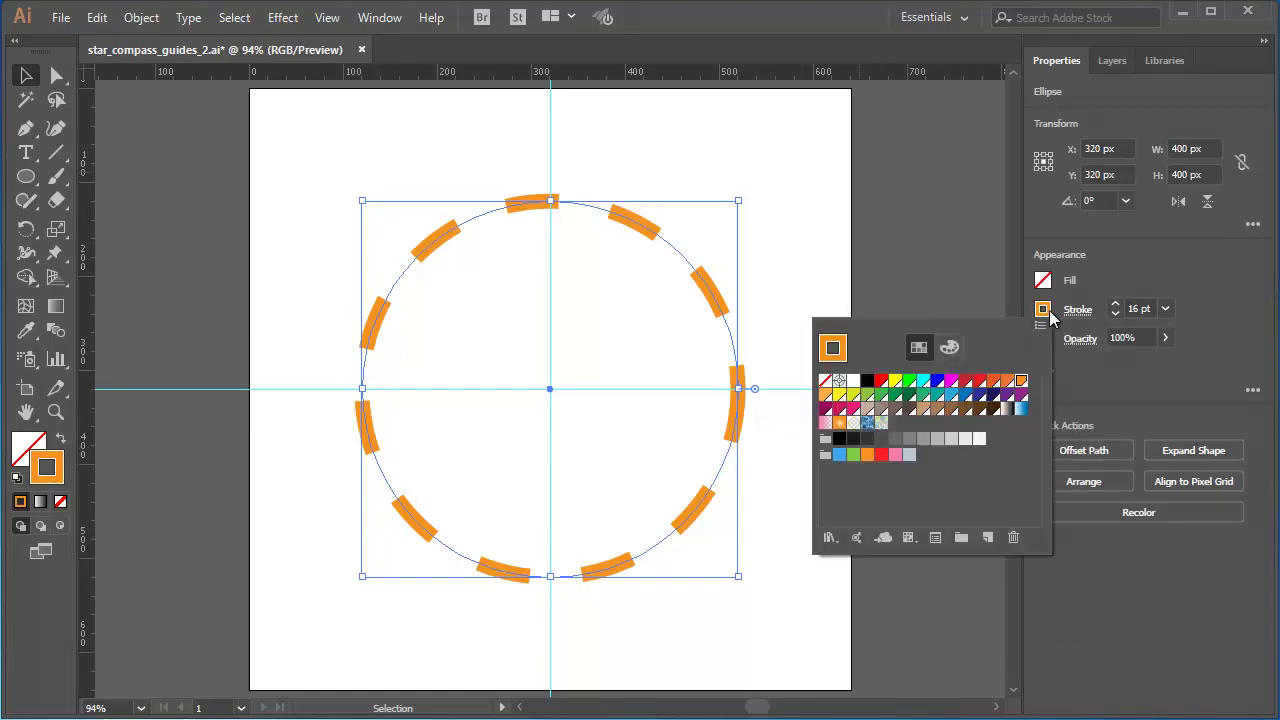
{"action": "left_click", "coordinate": [994, 382]}
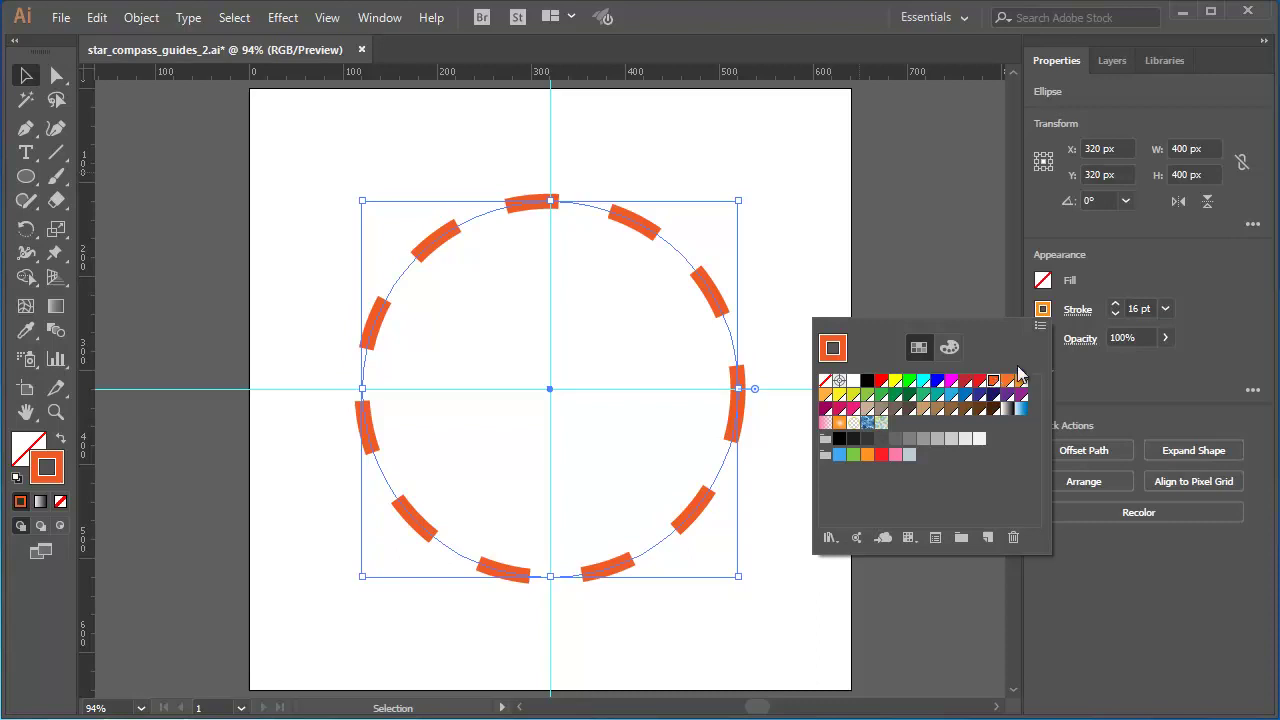
Show the diameter line and the 400px, 3.14, 1256 and 78.5 notes, then hide the annotations layer.
{"action": "left_click", "coordinate": [1110, 62]}
{"action": "left_click", "coordinate": [1040, 217]}
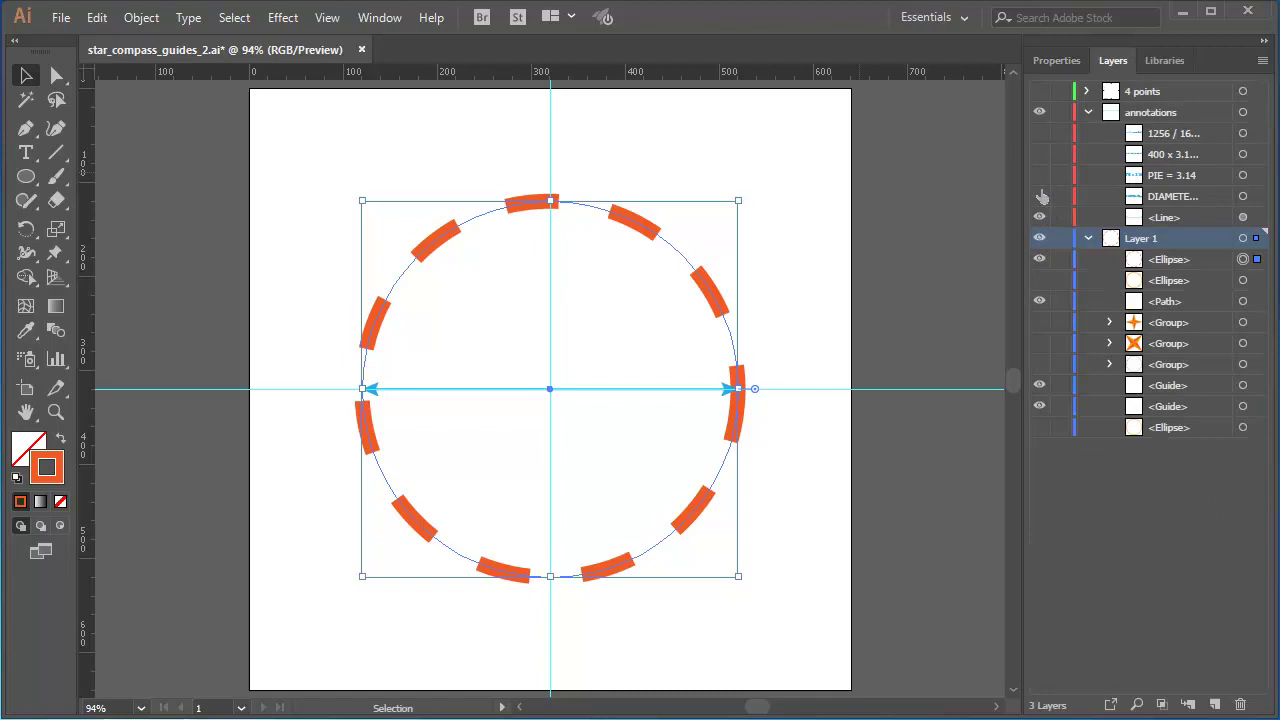
{"action": "left_click", "coordinate": [1040, 197]}
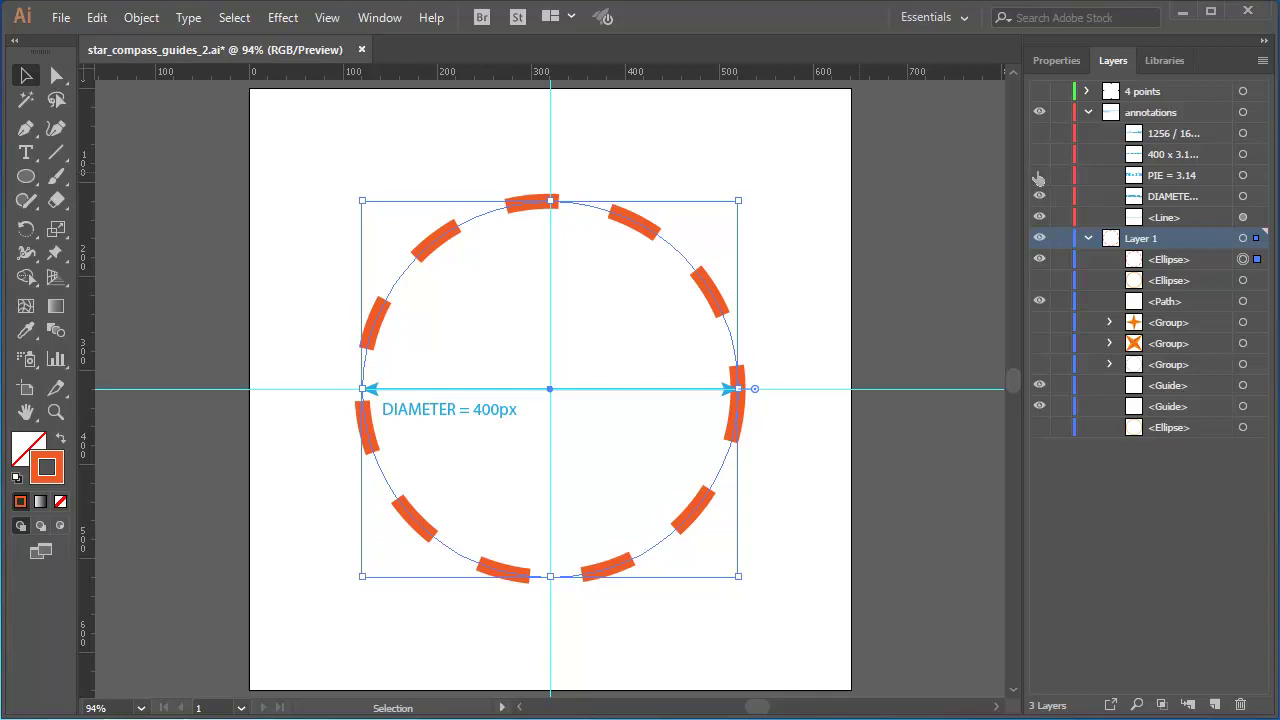
{"action": "left_click", "coordinate": [1040, 176]}
{"action": "left_click", "coordinate": [1040, 155]}
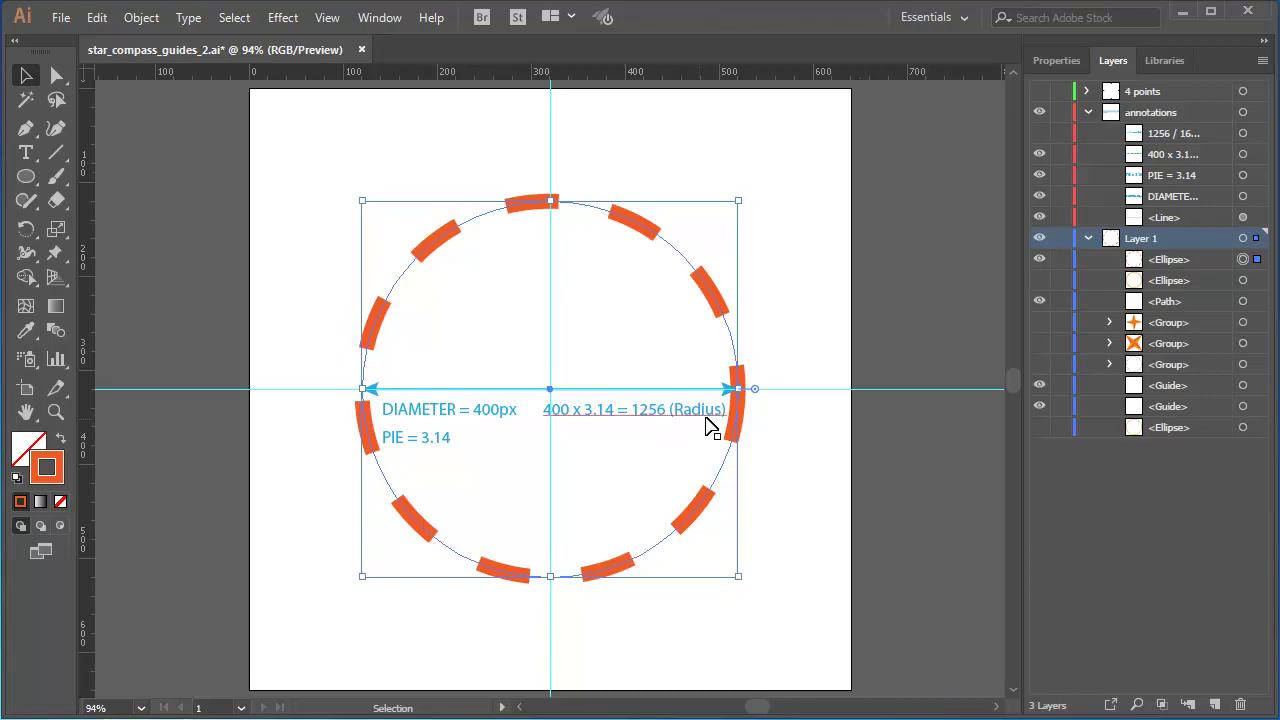
{"action": "left_click", "coordinate": [1039, 137]}
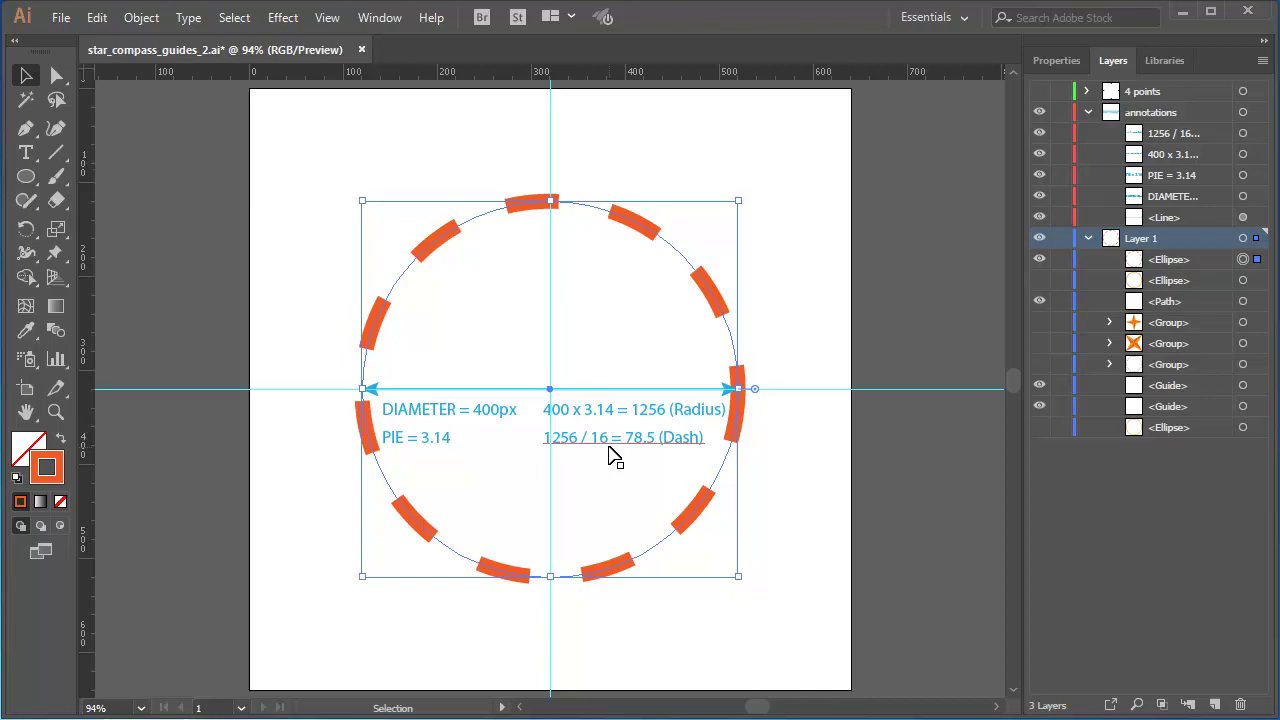
{"action": "left_click", "coordinate": [1039, 113]}
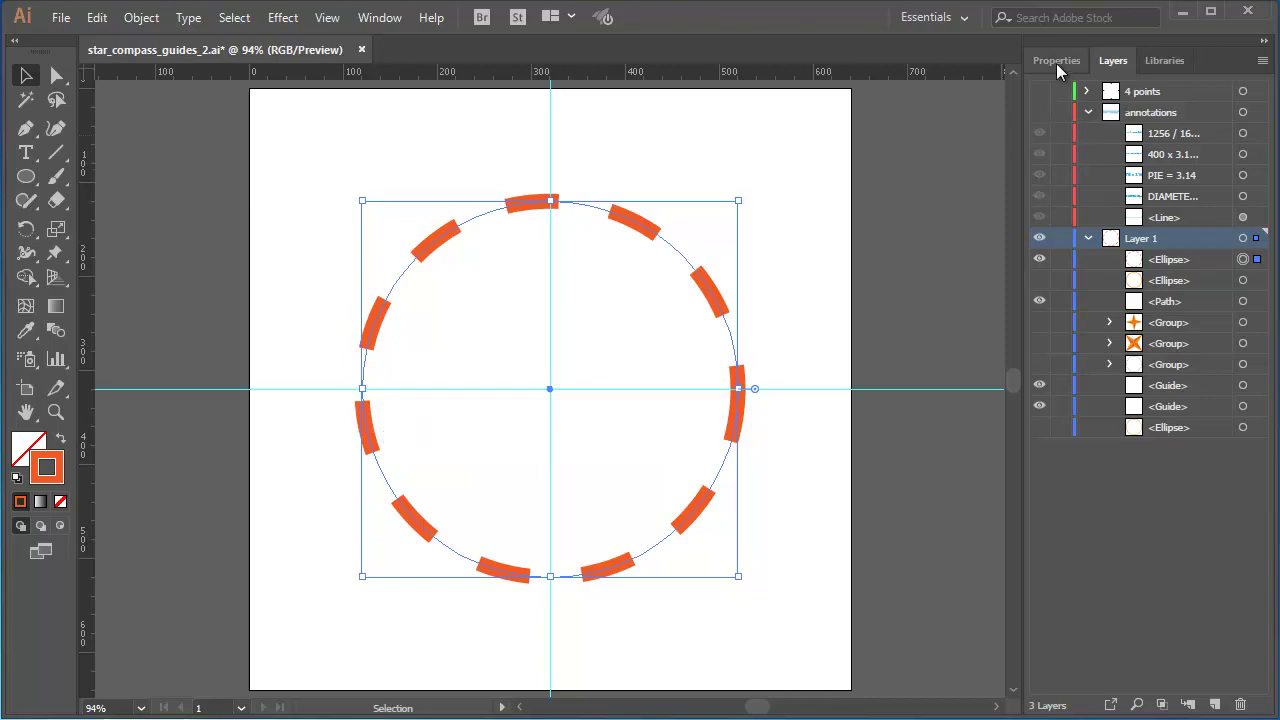
Change the circle's stroke dash length from 56 pt to 78.5 pt.
{"action": "left_click", "coordinate": [1057, 62]}
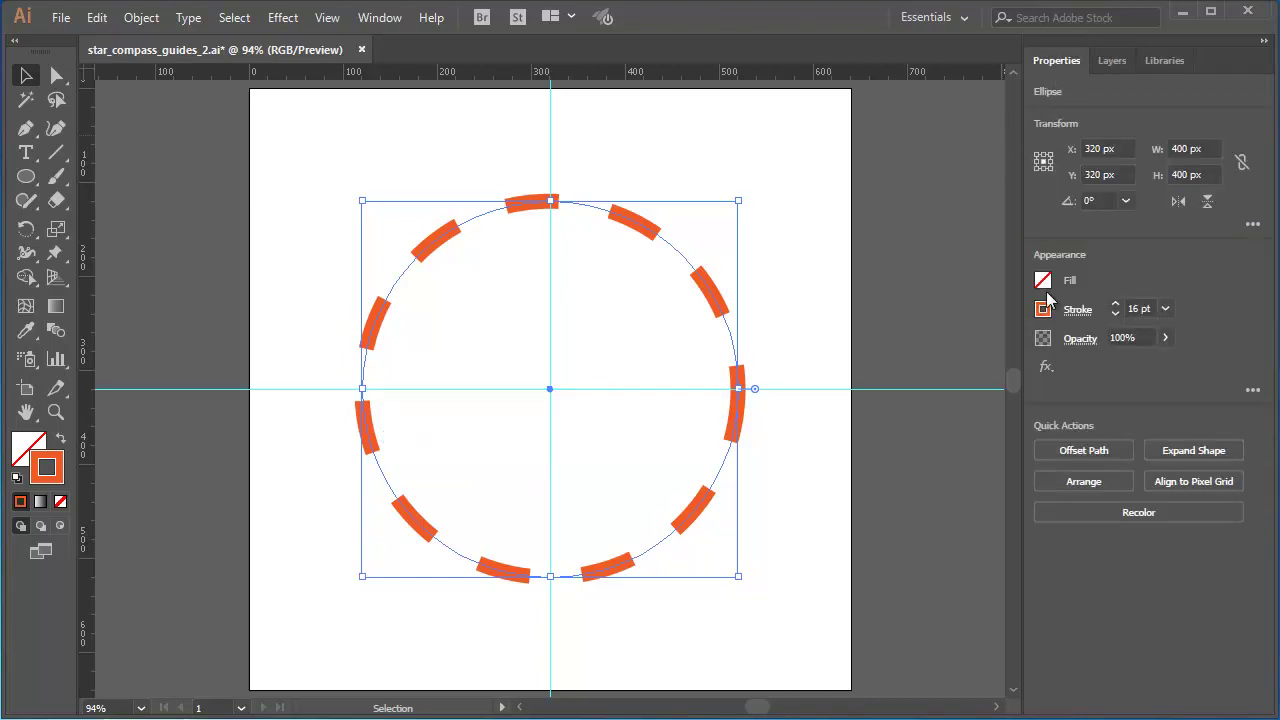
{"action": "left_click", "coordinate": [1077, 311]}
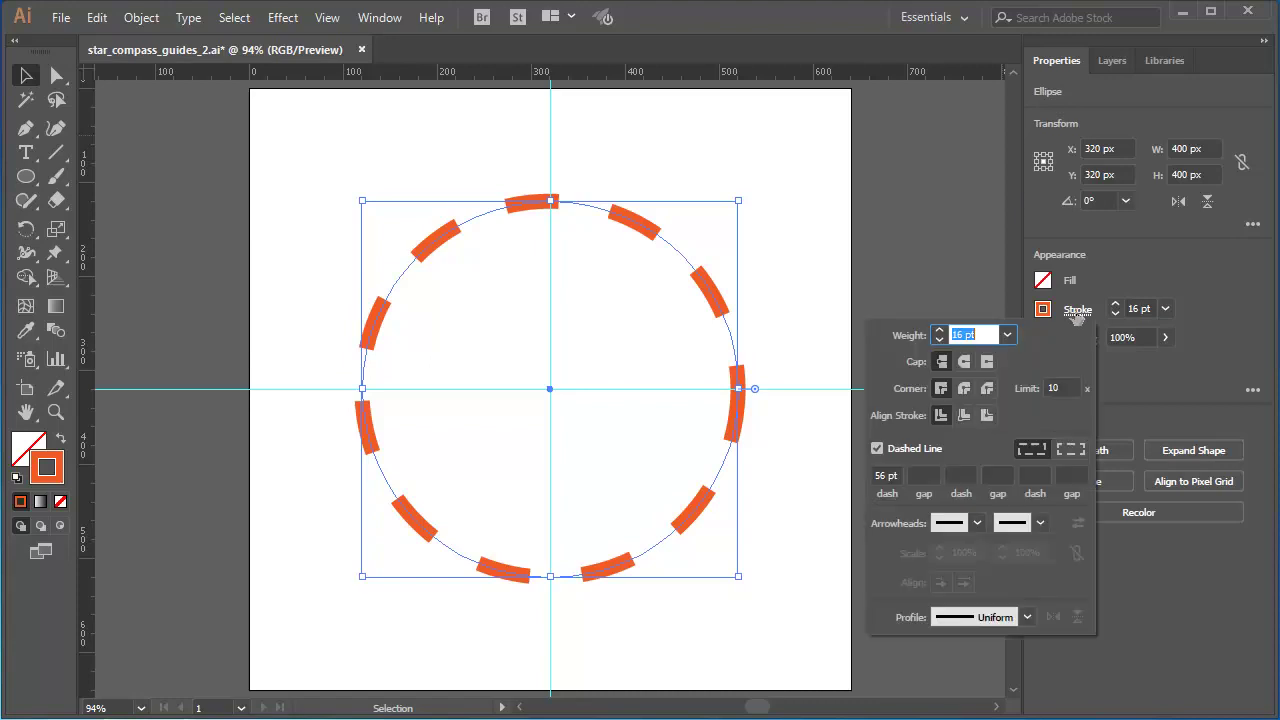
{"action": "left_click", "coordinate": [897, 474]}
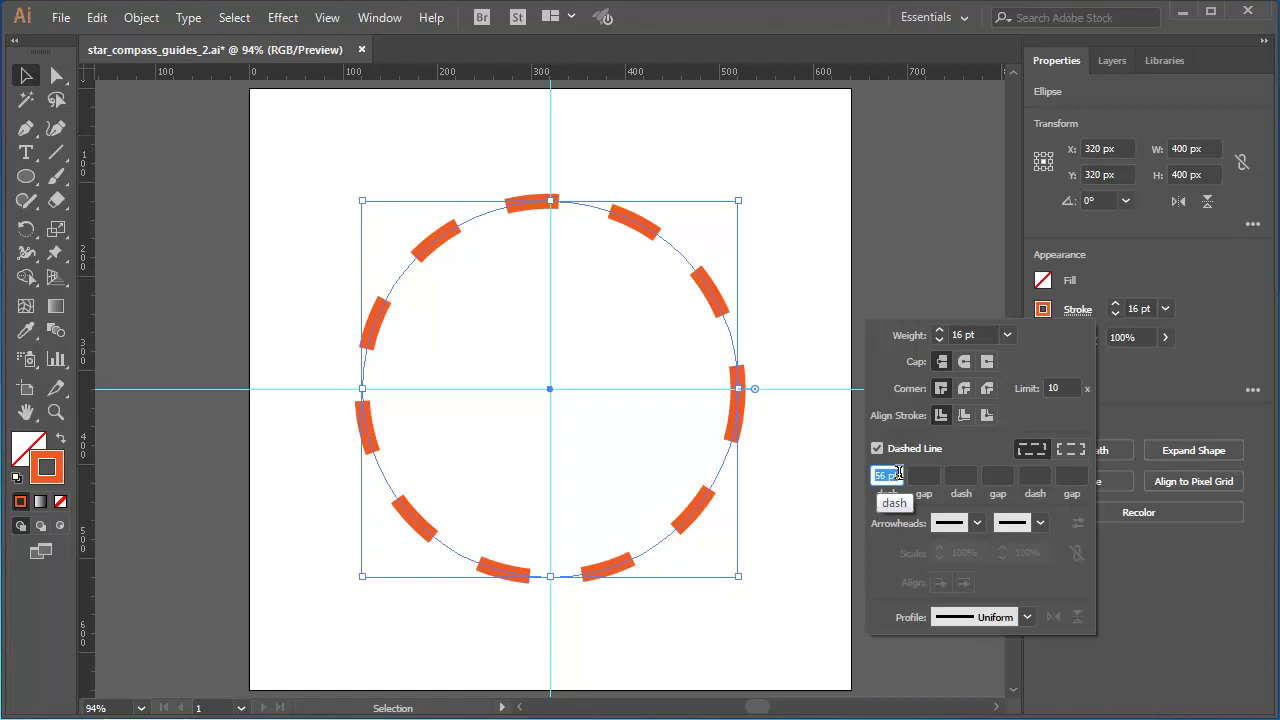
{"action": "type", "text": "78."}
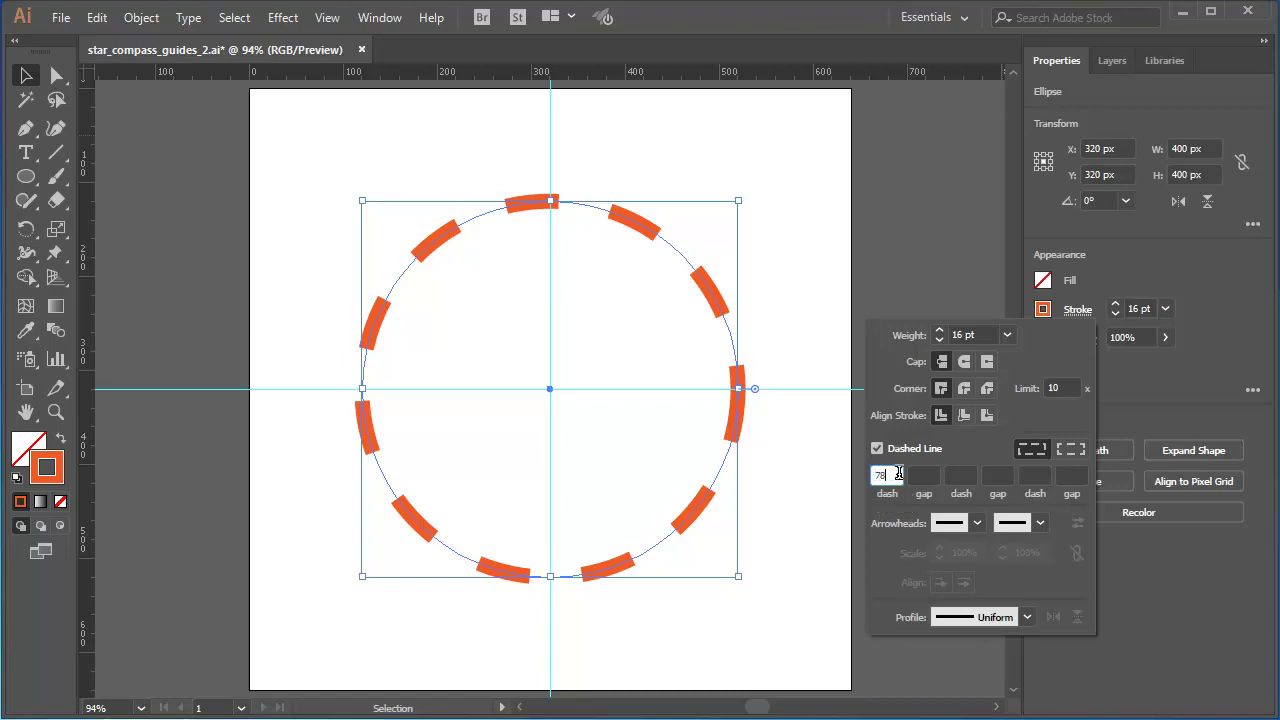
{"action": "type", "text": "5"}
{"action": "key", "text": "Tab"}
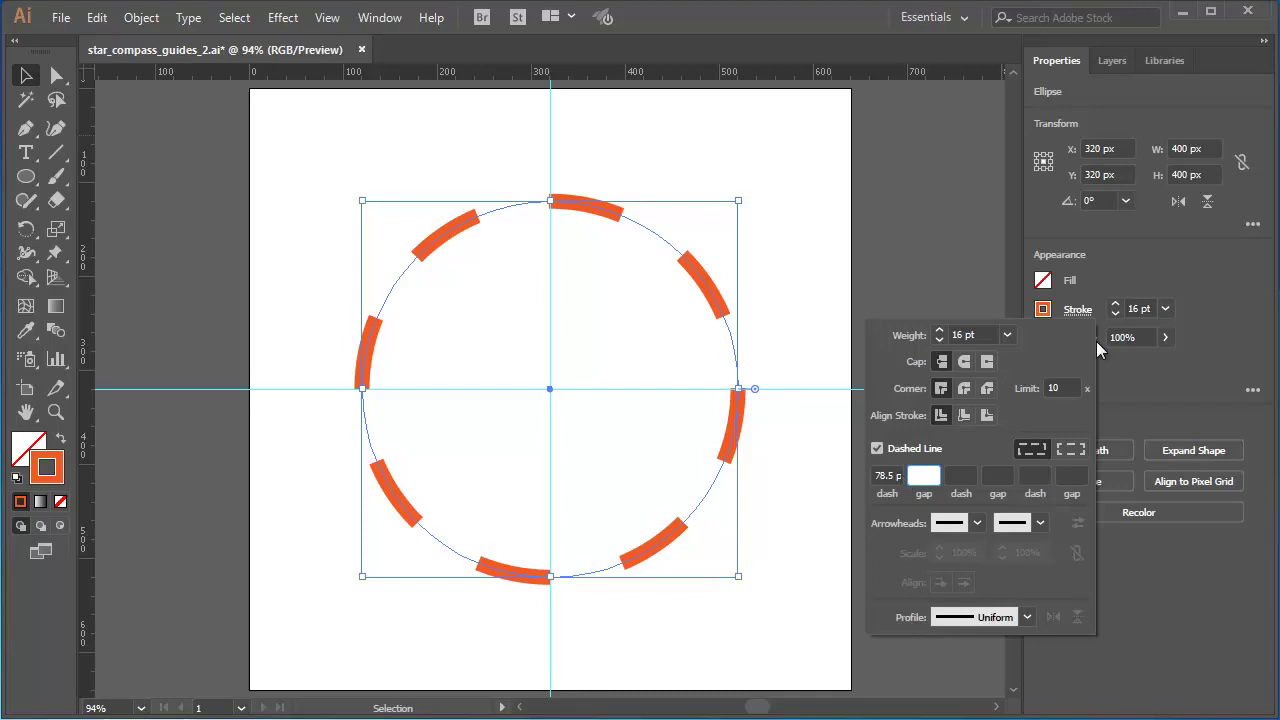
Unhide the solid orange circle copy under the dashes and group both circles into one object.
{"action": "left_click", "coordinate": [1113, 62]}
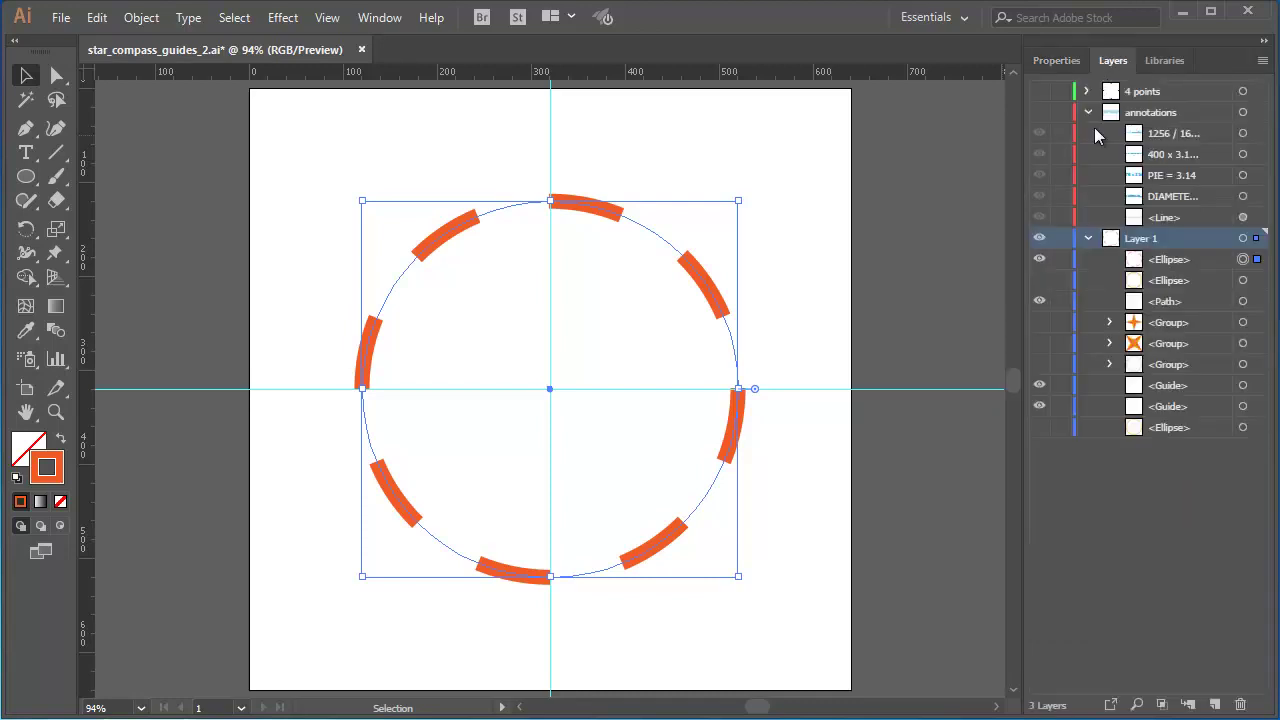
{"action": "left_click", "coordinate": [1039, 281]}
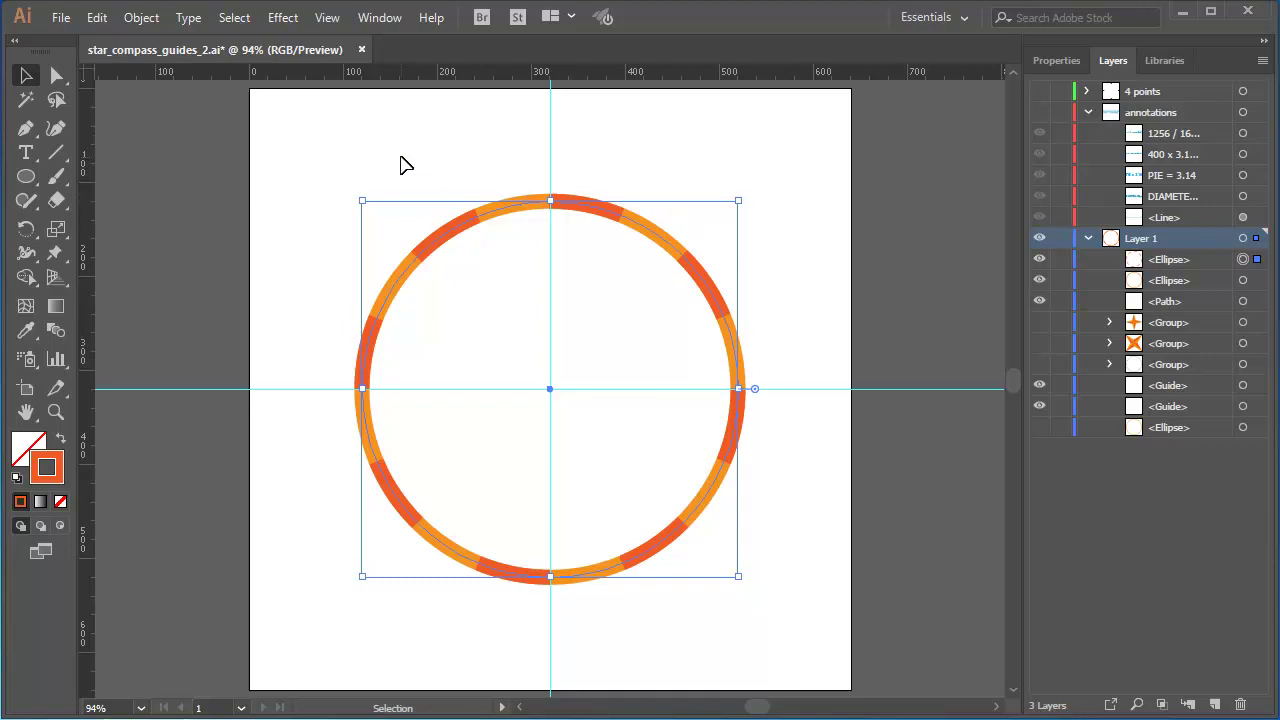
{"action": "left_click_drag", "start_coordinate": [401, 157], "coordinate": [513, 294]}
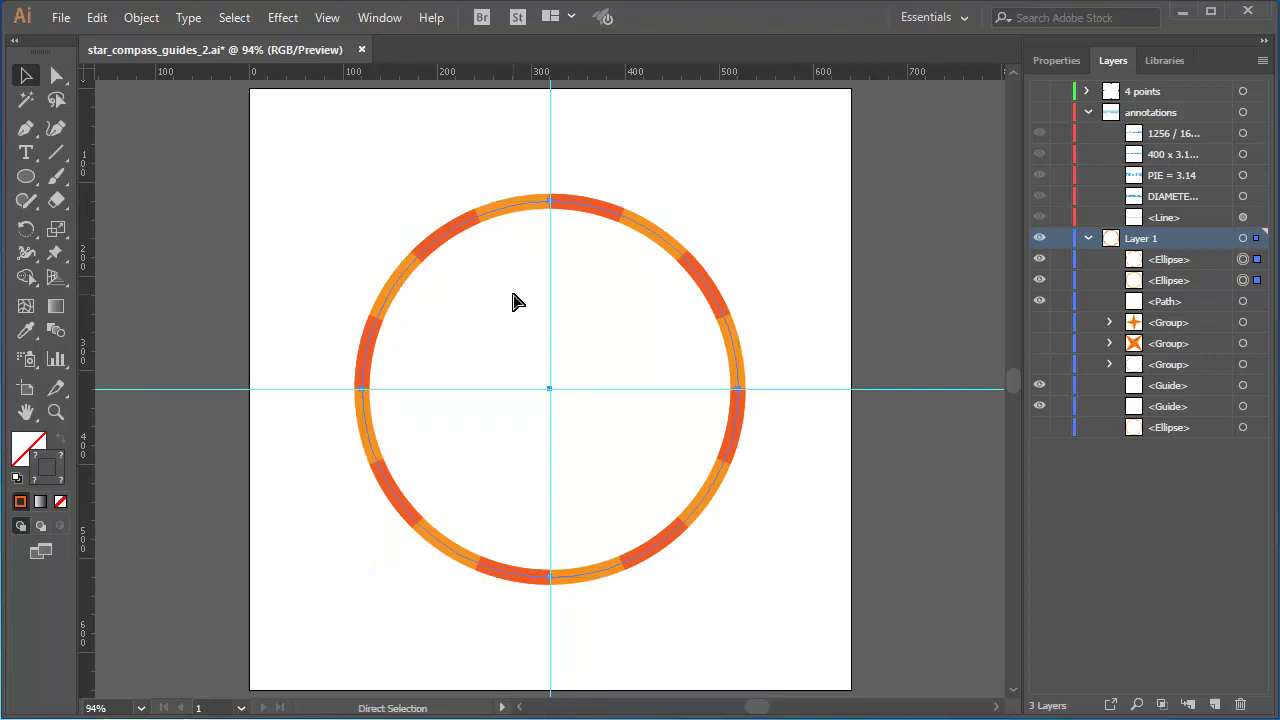
{"action": "key", "text": "ctrl+g"}
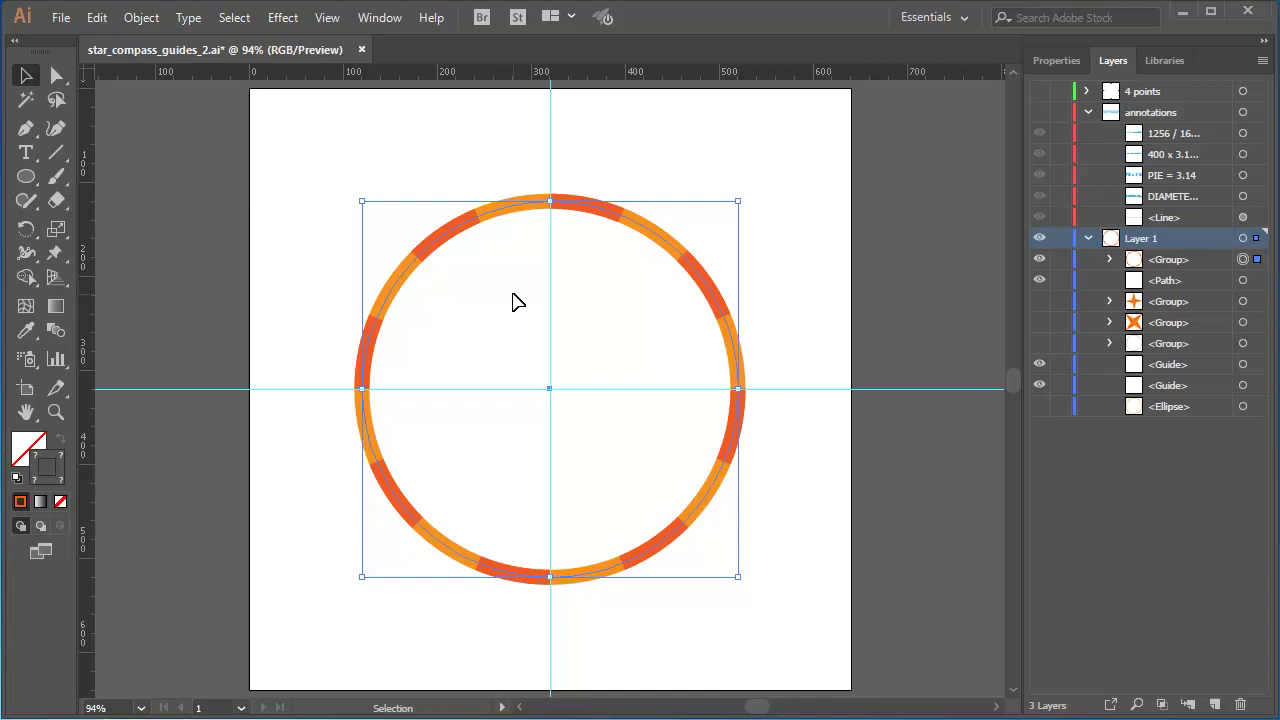
Deselect, Show All to restore the star, tick marks and inner circle, and show the N/S/E/W labels layer.
{"action": "key", "text": "ctrl+shift+a"}
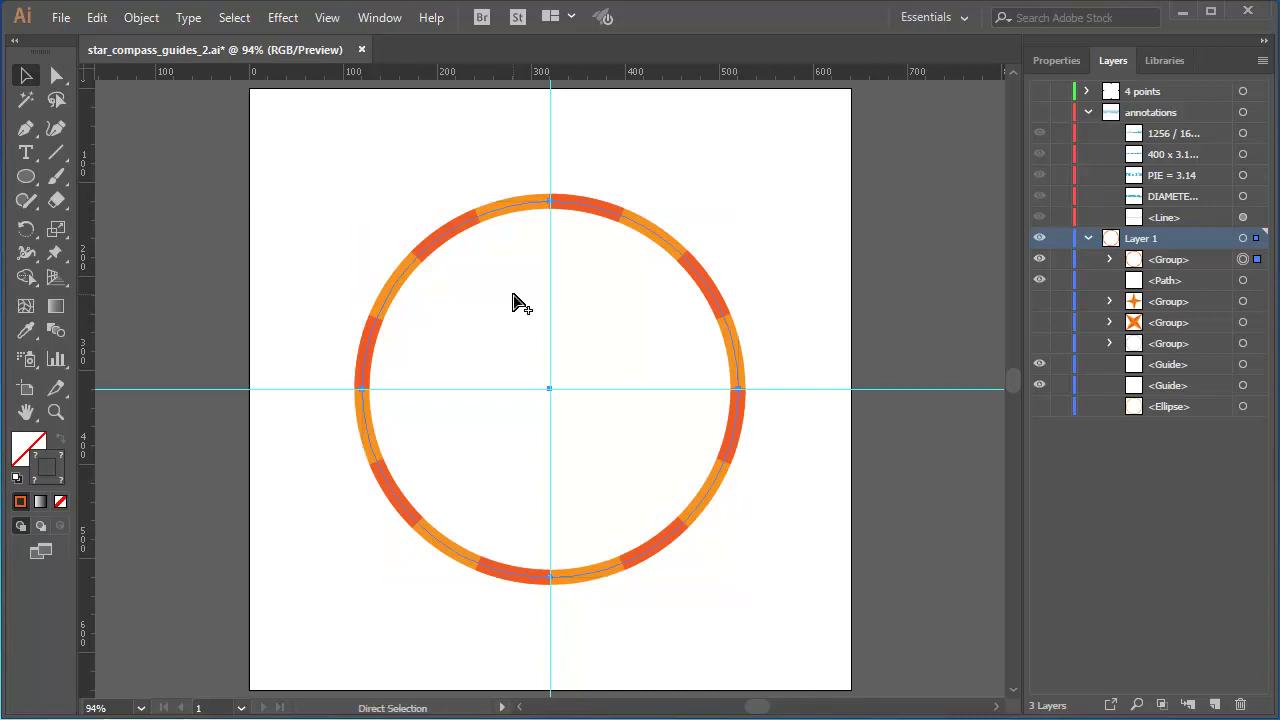
{"action": "key", "text": "ctrl+alt+3"}
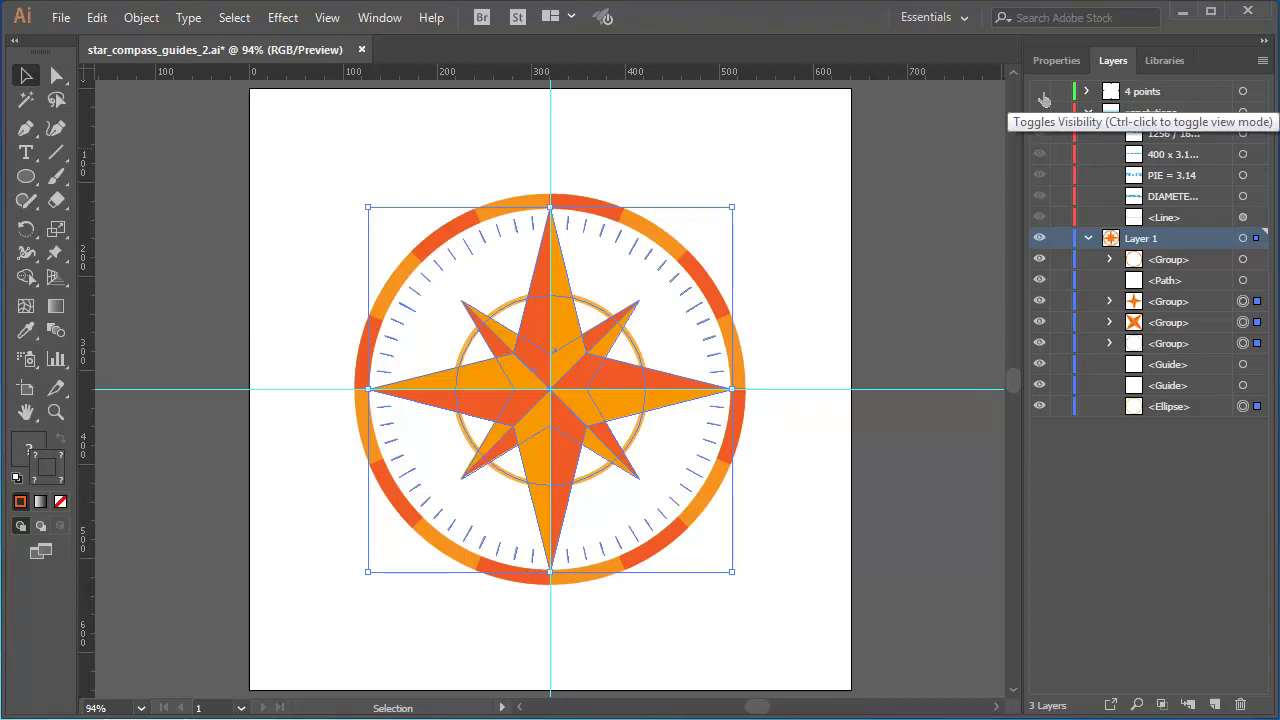
{"action": "left_click", "coordinate": [1041, 94]}
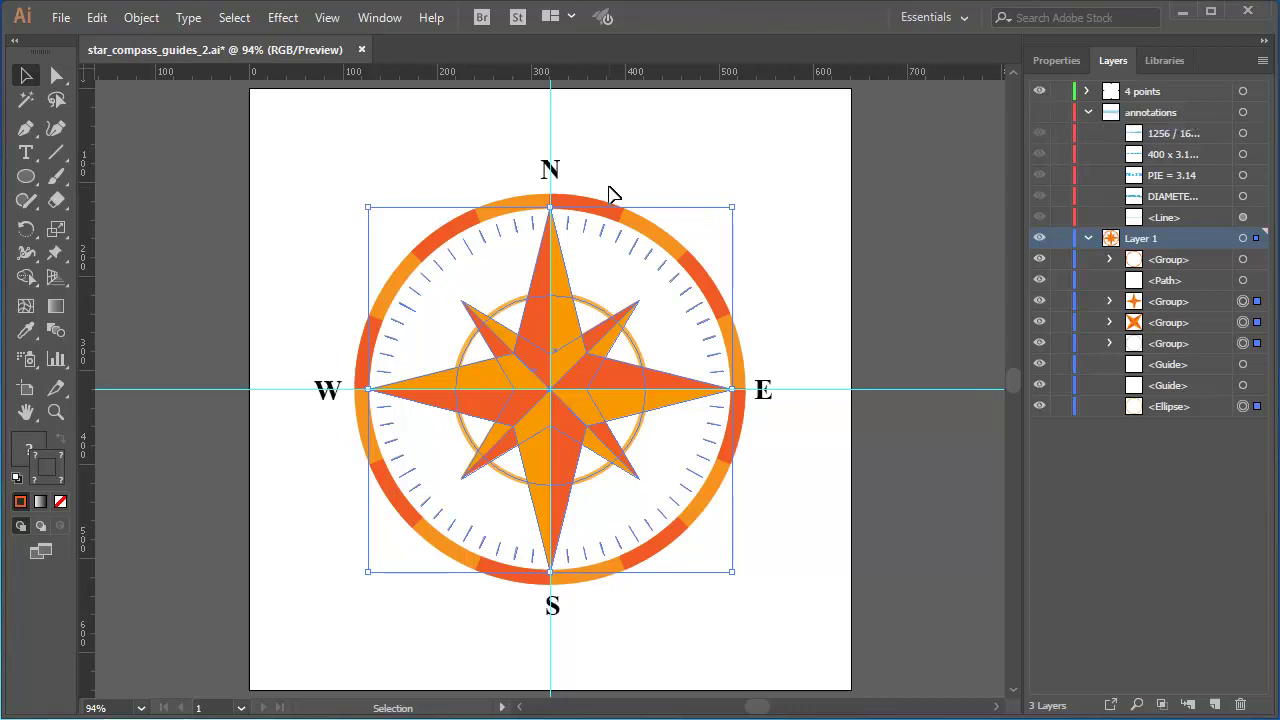